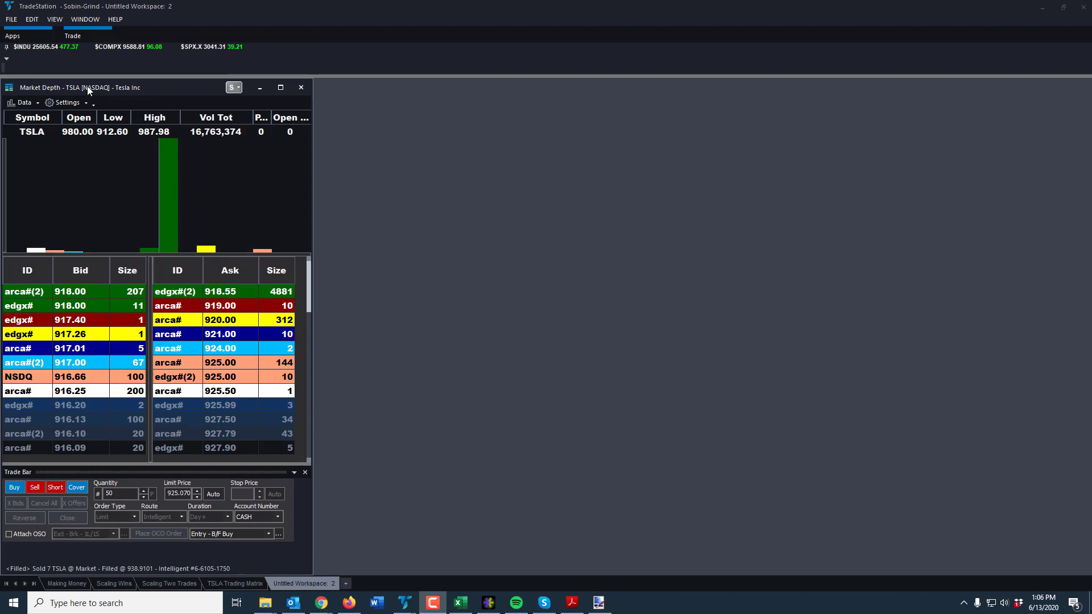
Duplicate the customized TSLA Market Depth window and place the copy to the right of the original.
left_click(9, 40)
right_click(225, 211)
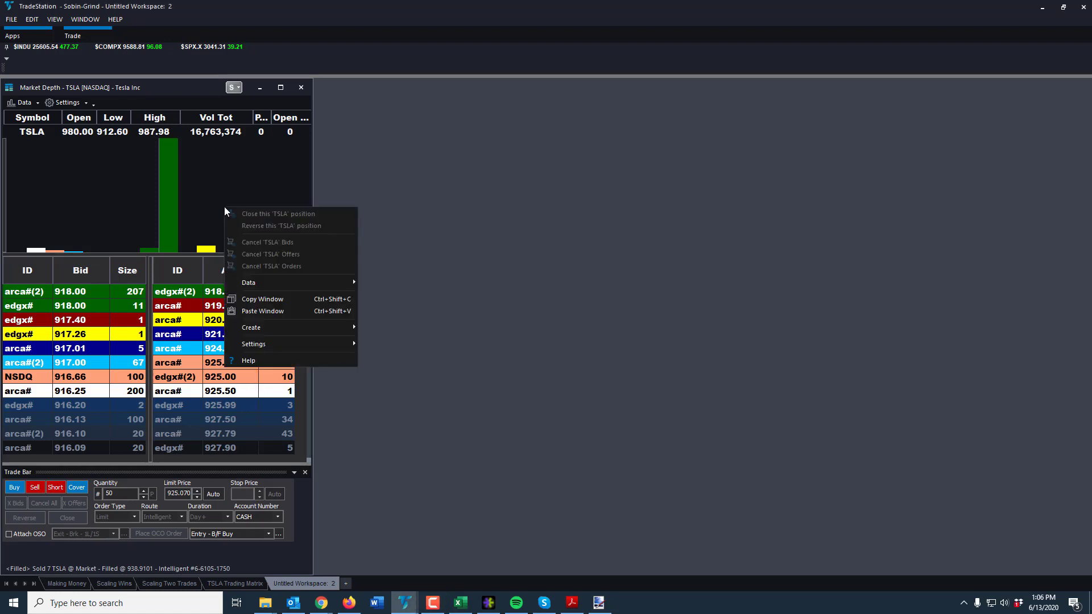
left_click(262, 303)
right_click(444, 301)
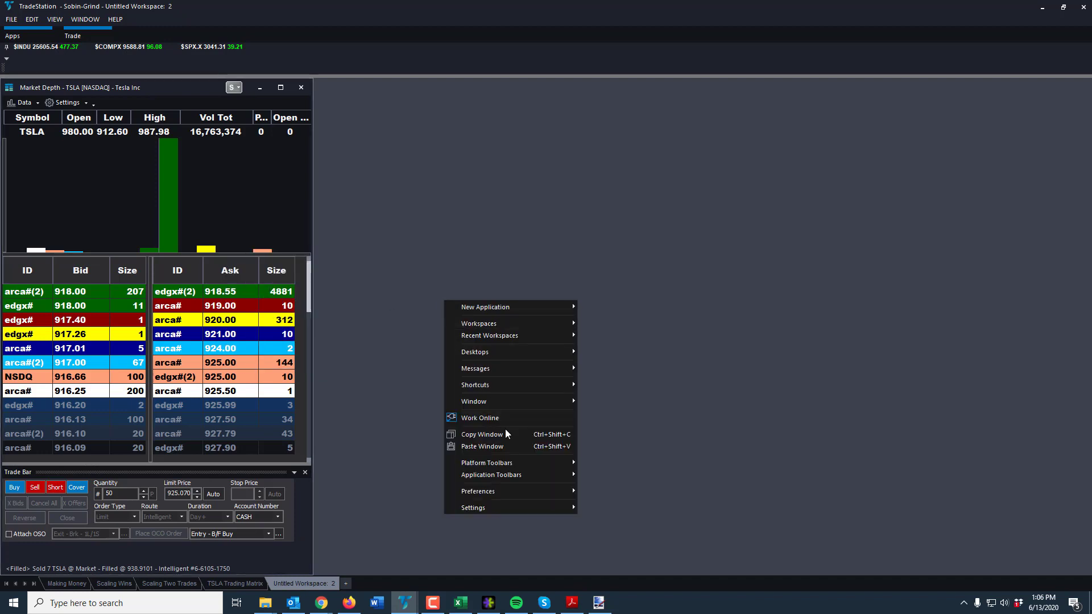
left_click(504, 445)
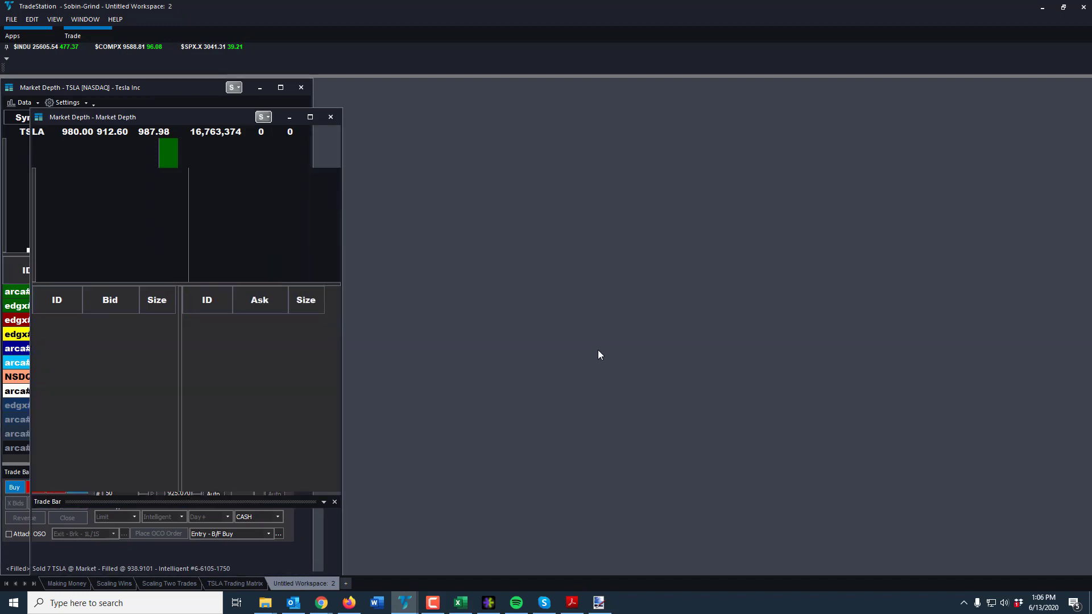
left_click_drag(184, 117, 498, 84)
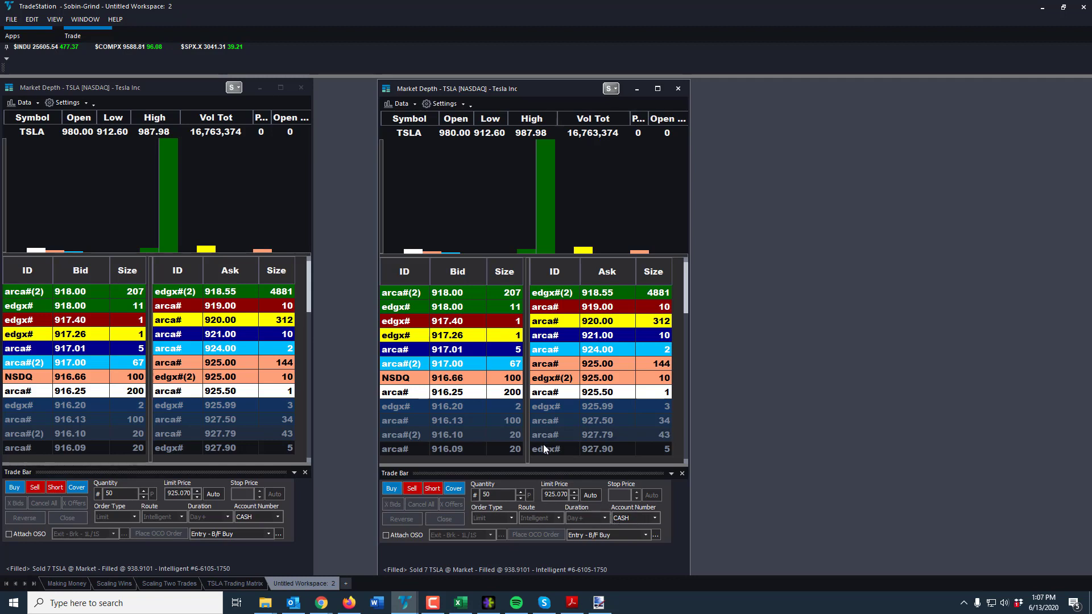
Close the copied window and open a new default Market Depth window from Apps.
left_click(678, 89)
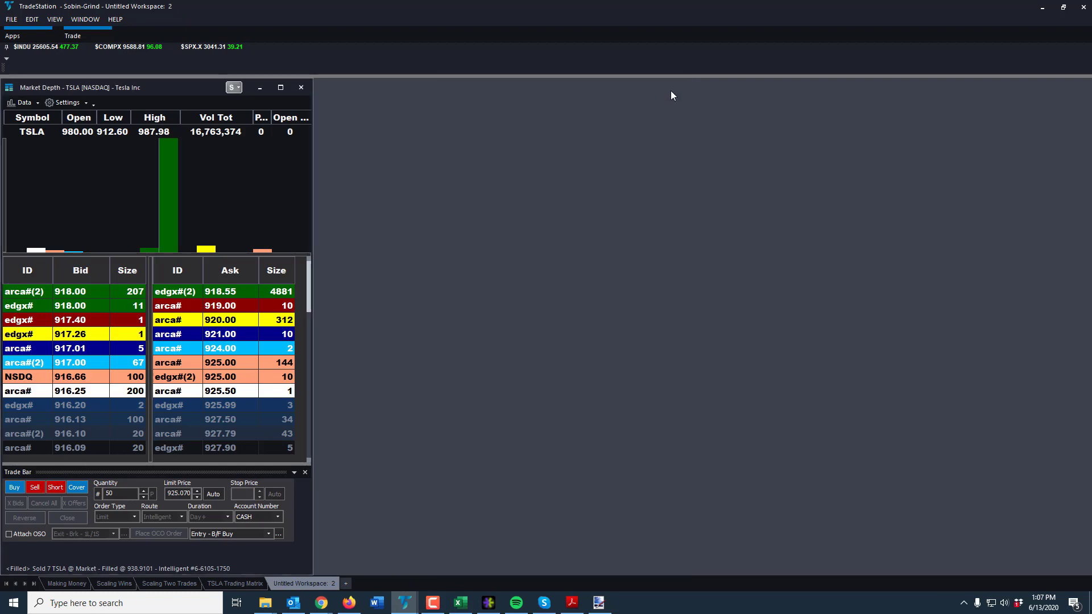
left_click(13, 38)
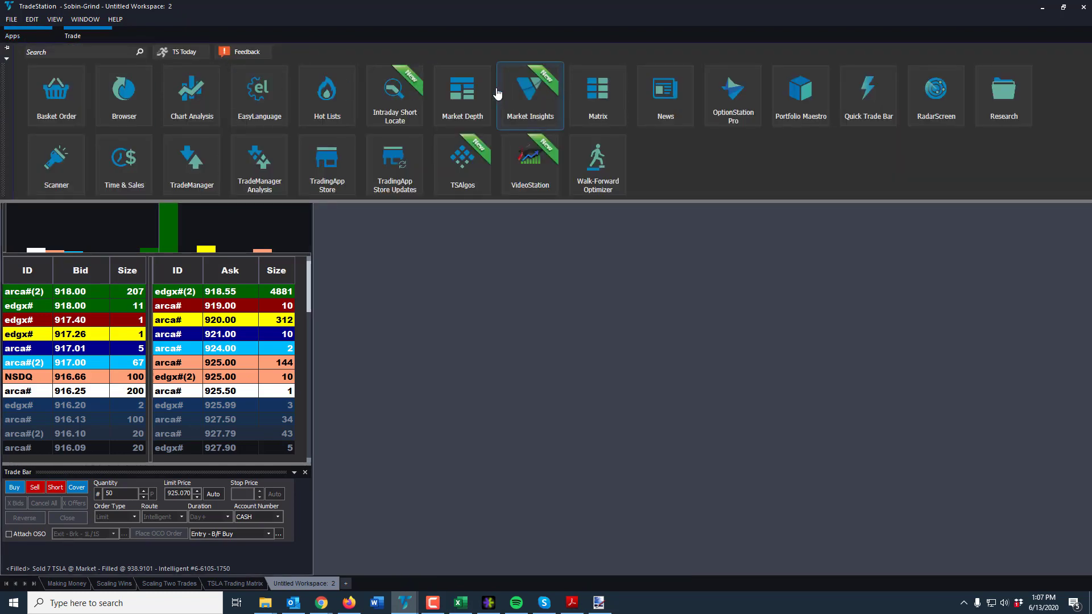
left_click(461, 96)
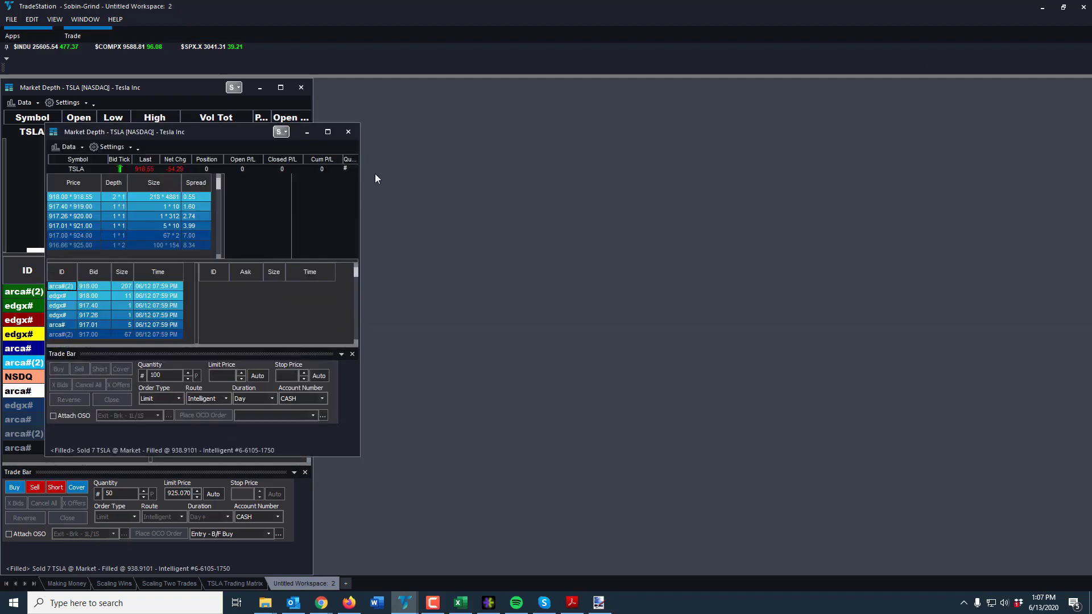
Move the new TSLA window to the right, make it taller, and adjust its width.
left_click_drag(210, 133, 666, 84)
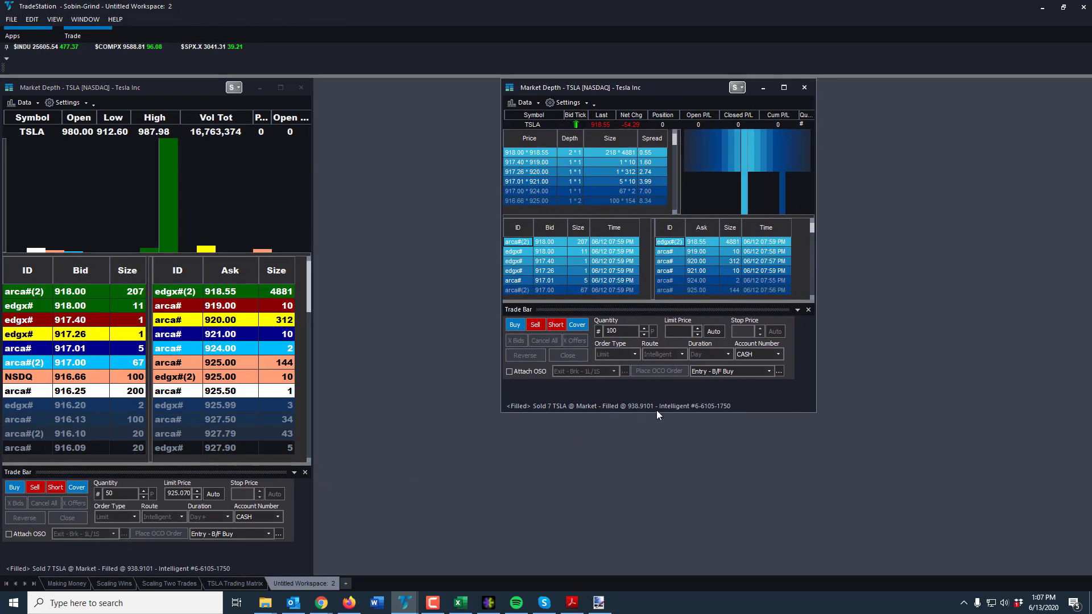
left_click_drag(656, 414, 661, 574)
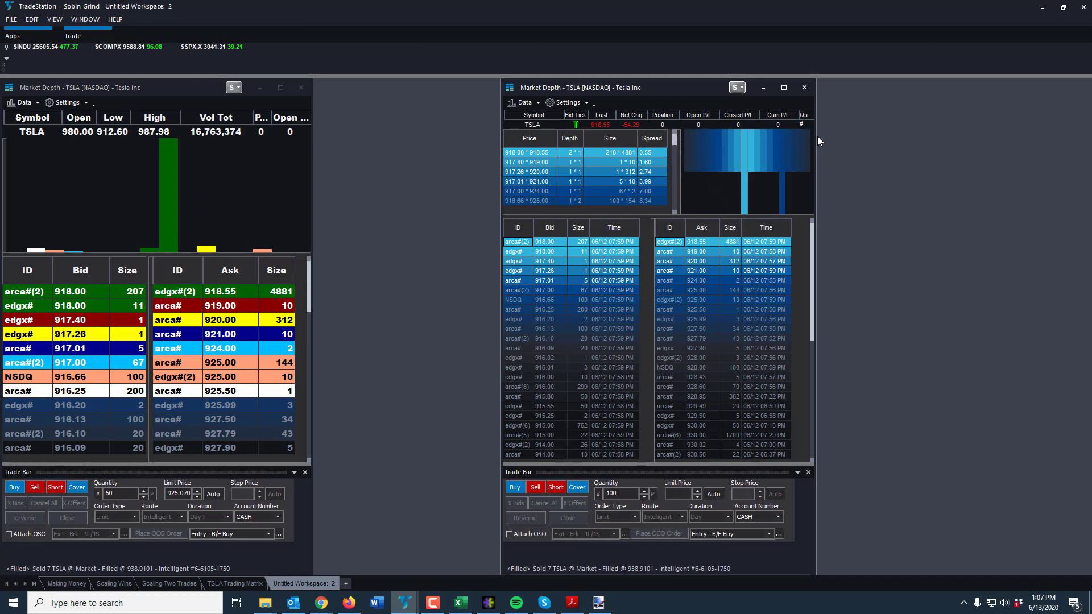
left_click_drag(816, 137, 555, 150)
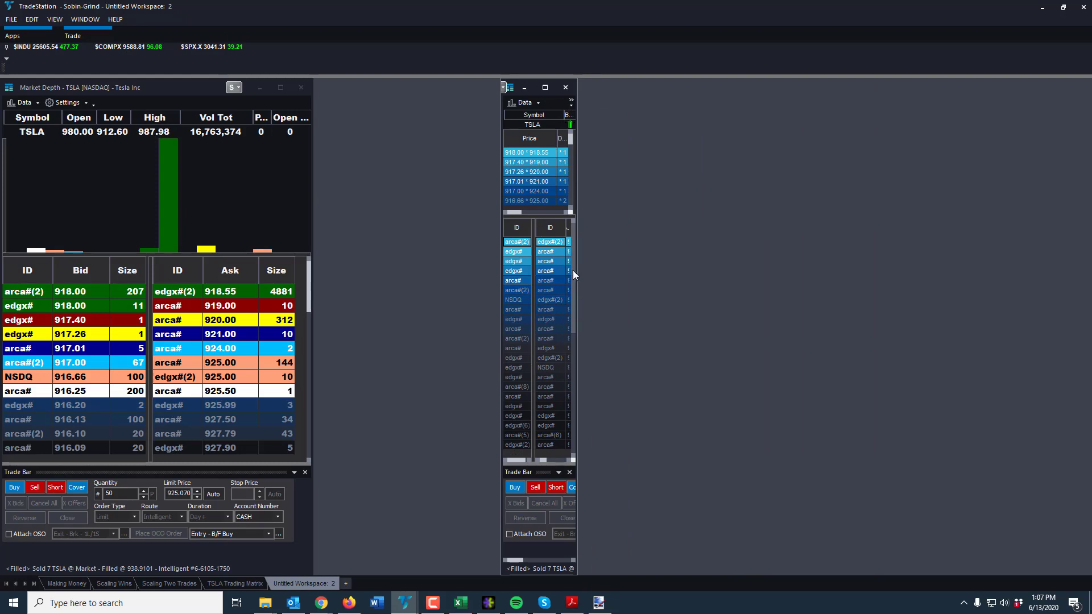
left_click_drag(577, 272, 1014, 300)
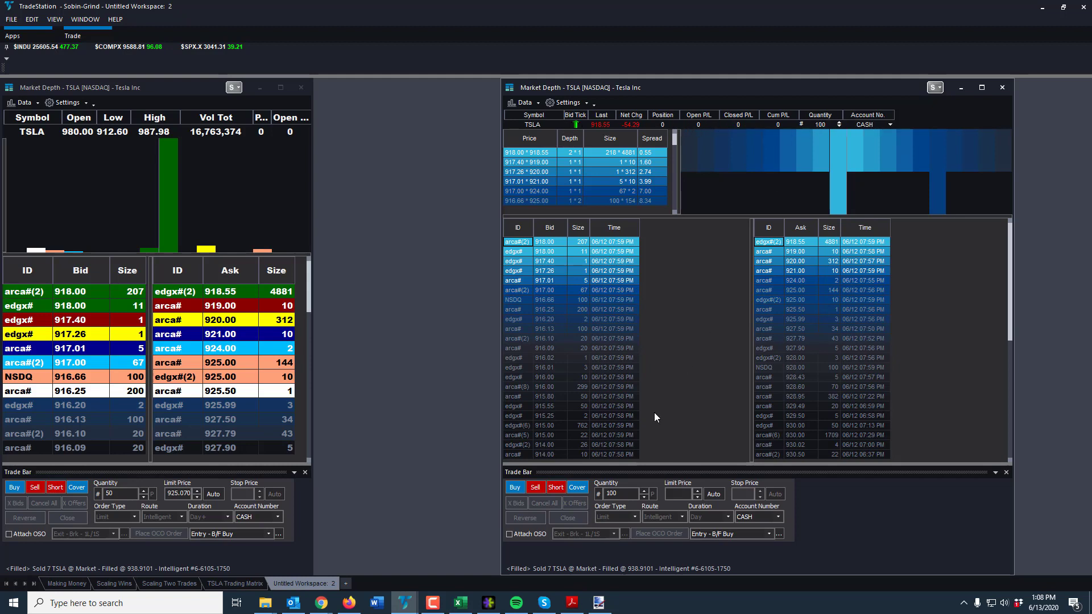
Set the Trade Bar quantity to 500, and widen the customized window and its Position column.
left_click(644, 490)
left_click(643, 490)
left_click(643, 490)
left_click(643, 490)
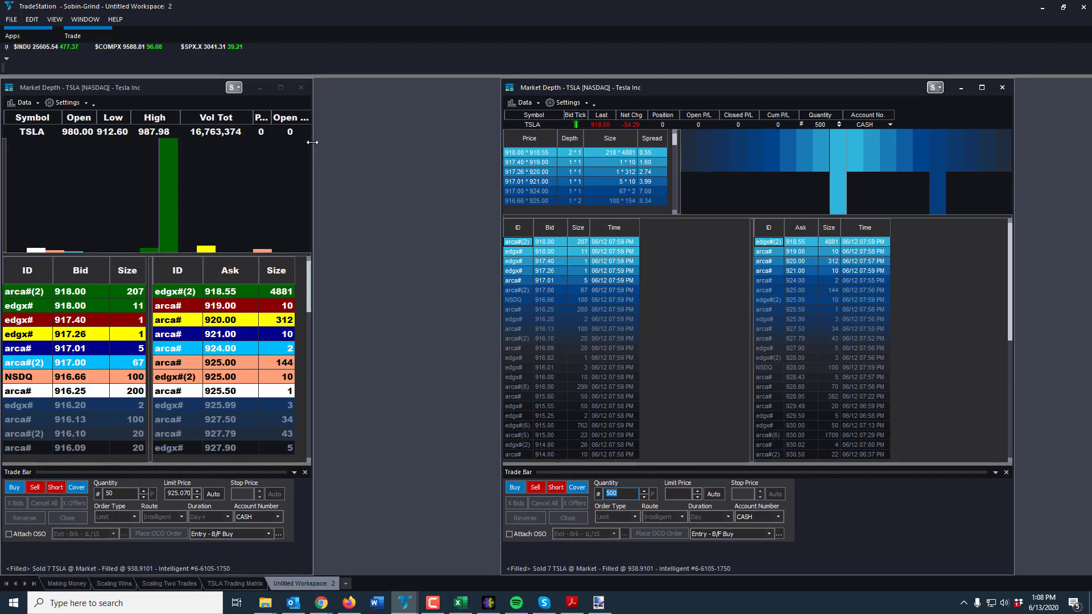
left_click_drag(312, 142, 495, 142)
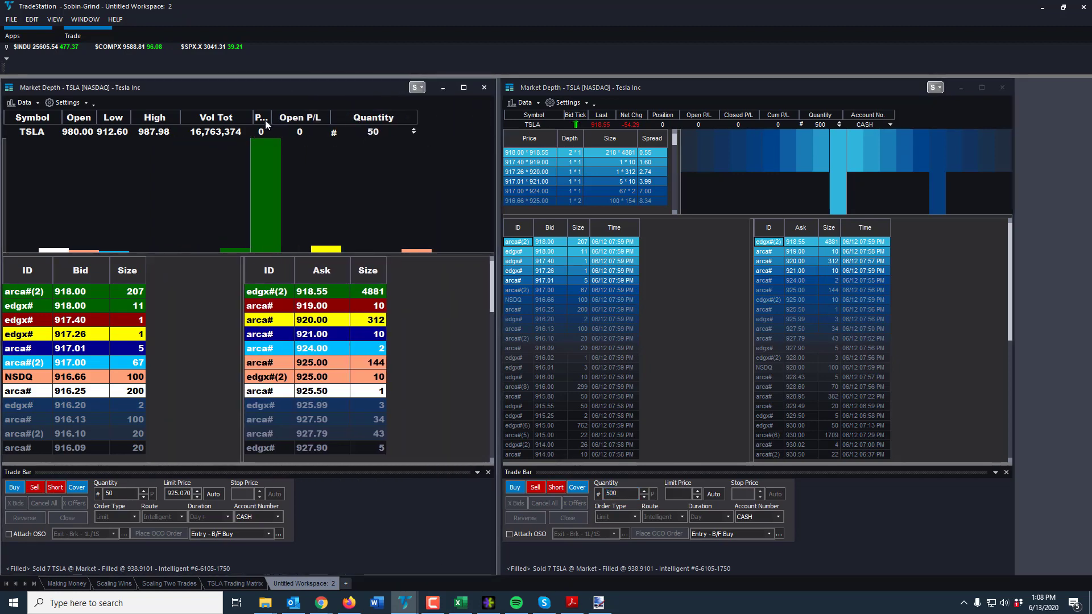
left_click_drag(271, 117, 305, 117)
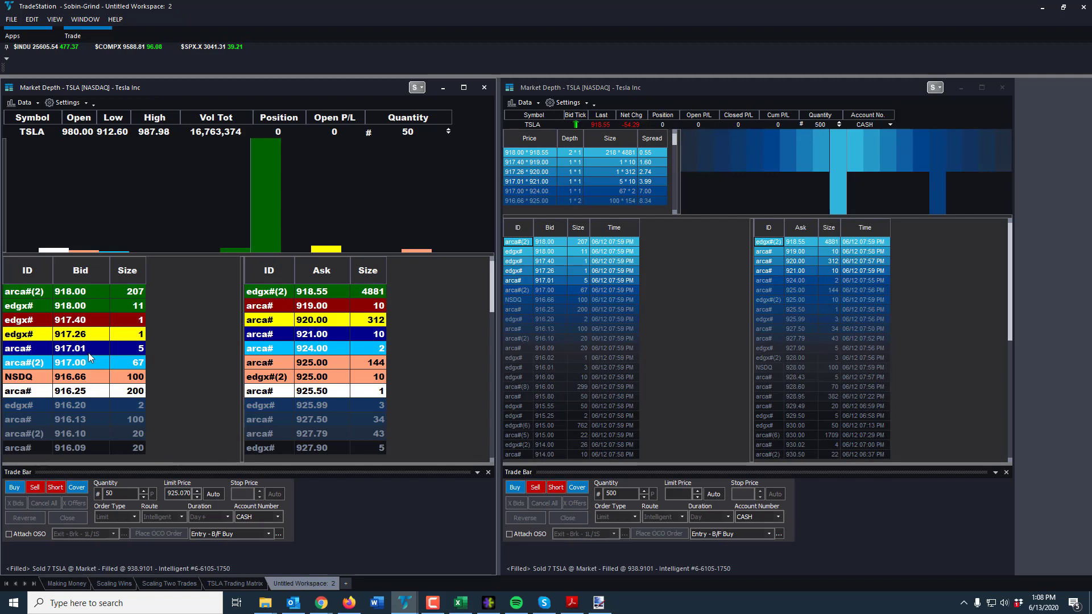
Add VWAP, Vol Tot, TrdExch and neighbouring columns to the default window's quote bar.
left_click(566, 104)
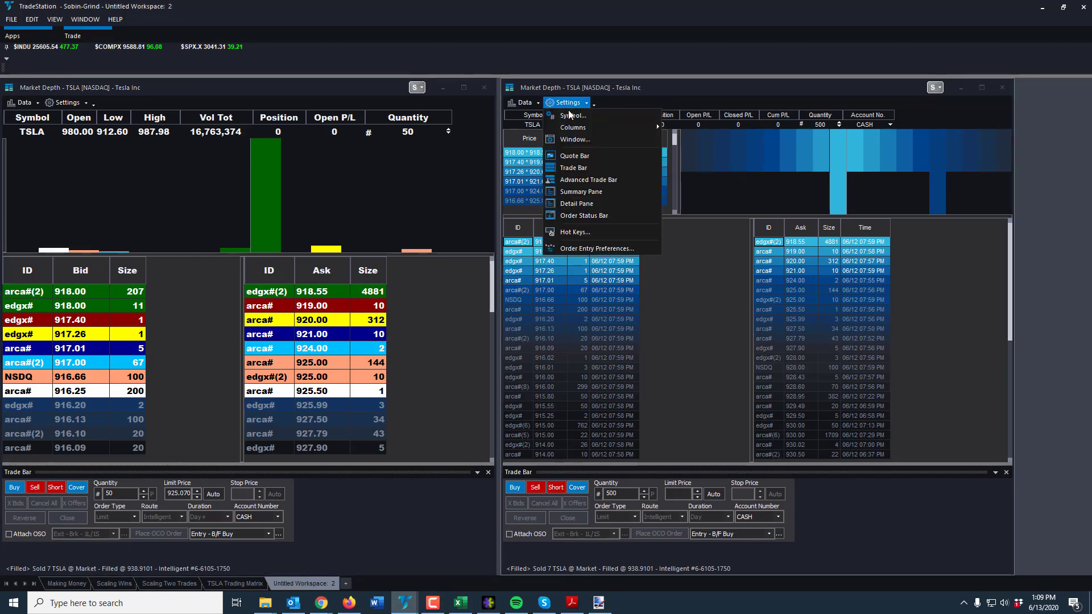
mouse_move(606, 129)
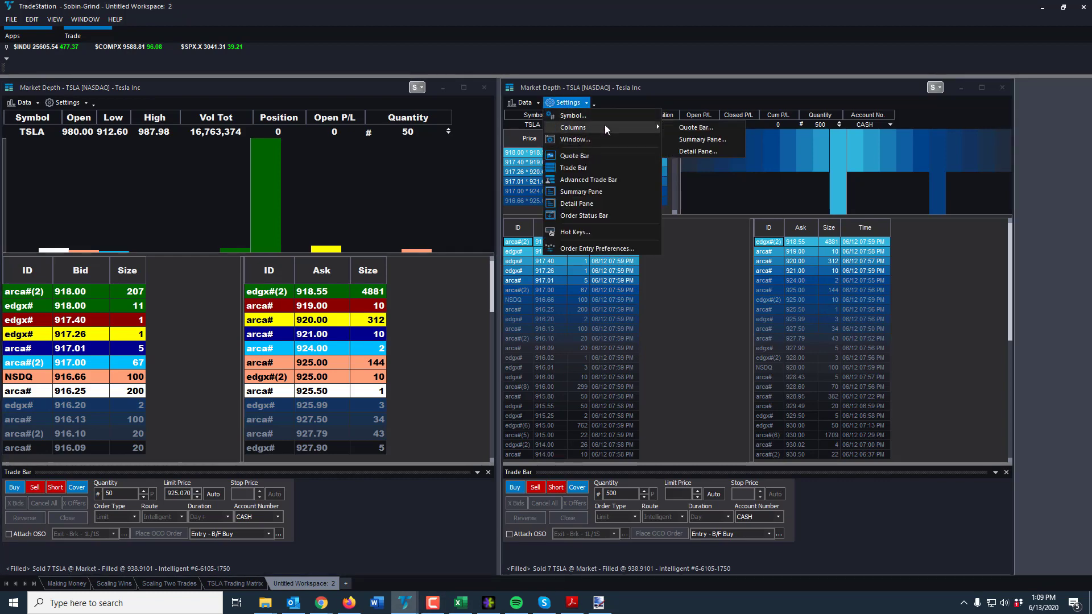
left_click(698, 127)
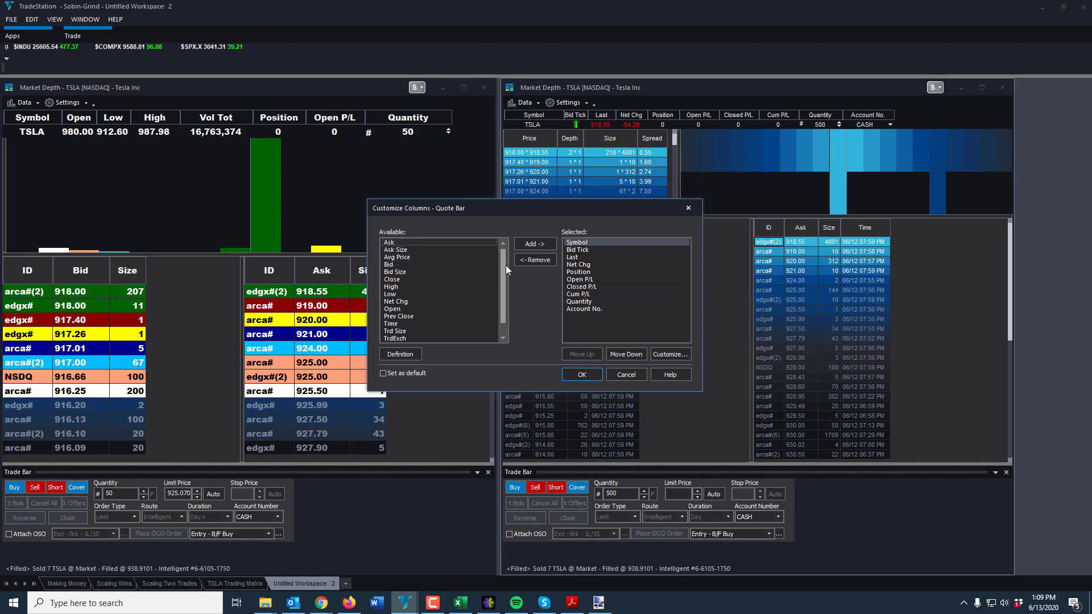
scroll(504, 265, "down", 1)
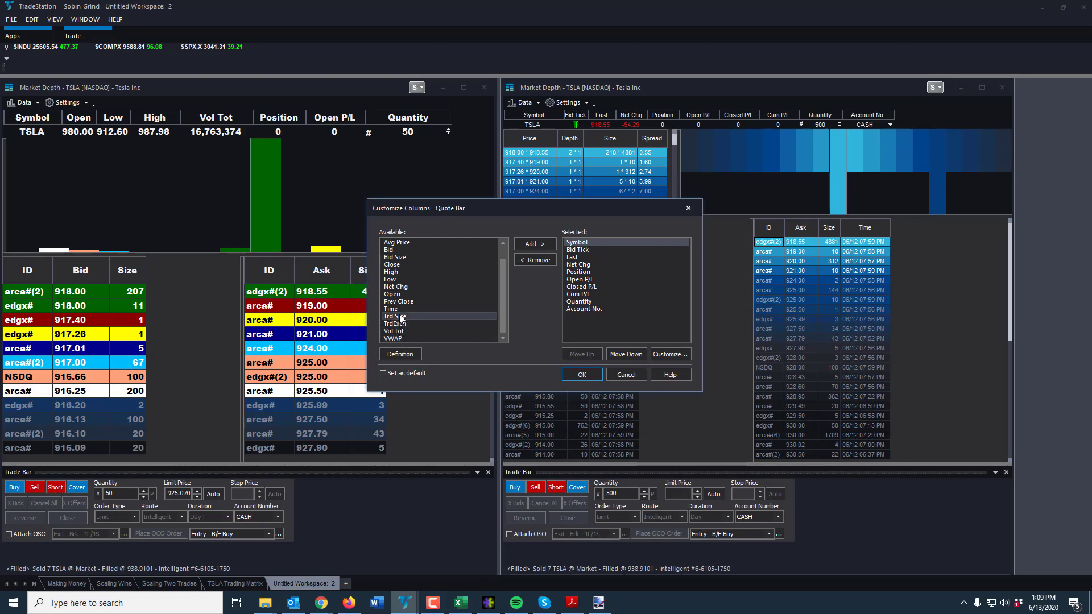
left_click(399, 331)
left_click(396, 338)
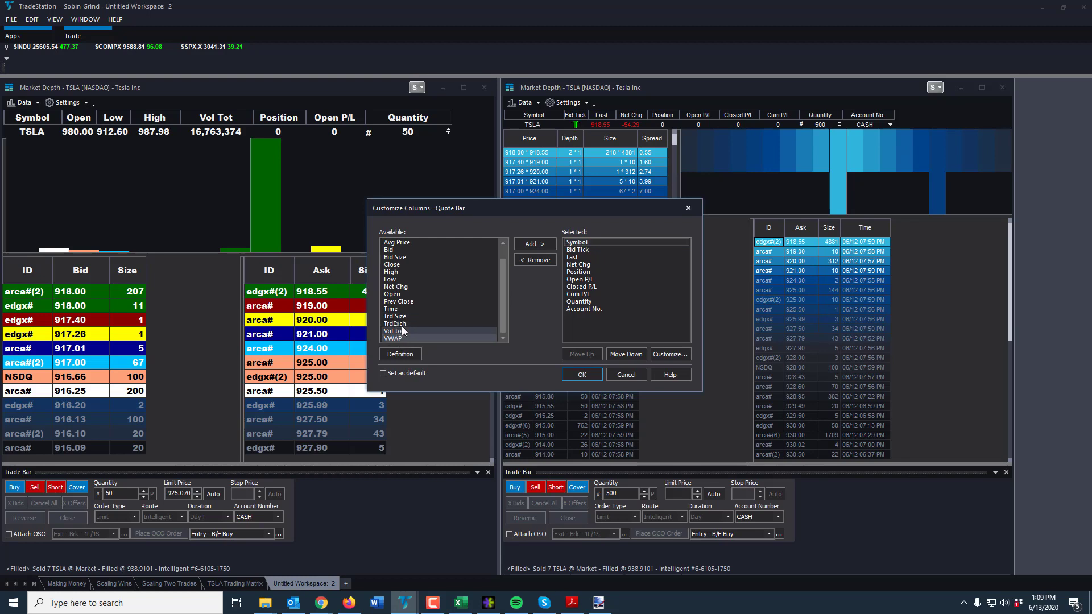
left_click(535, 244)
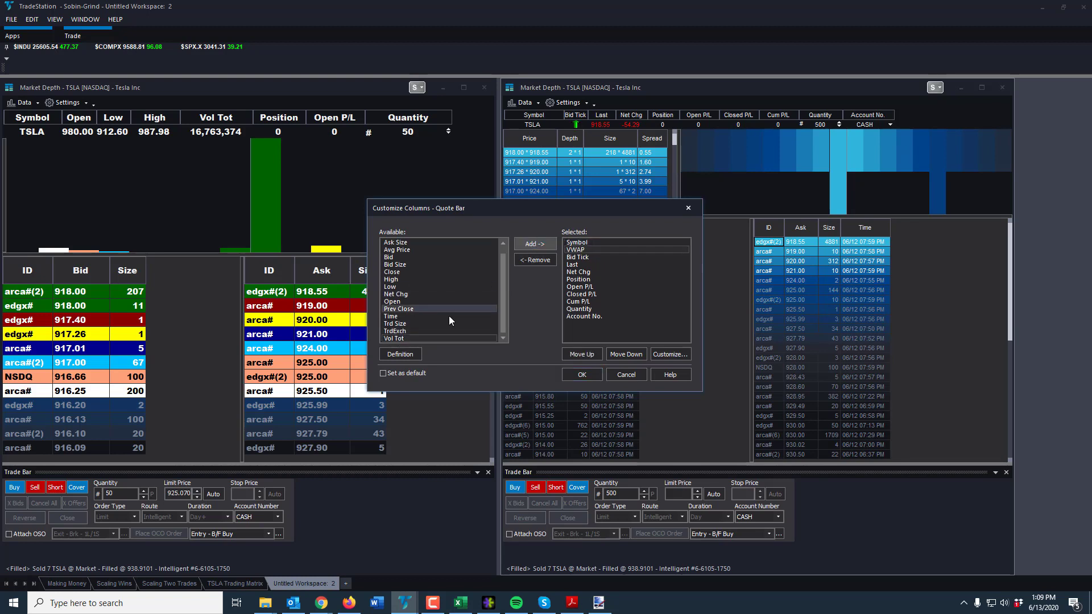
left_click(534, 244)
left_click(533, 244)
left_click(533, 243)
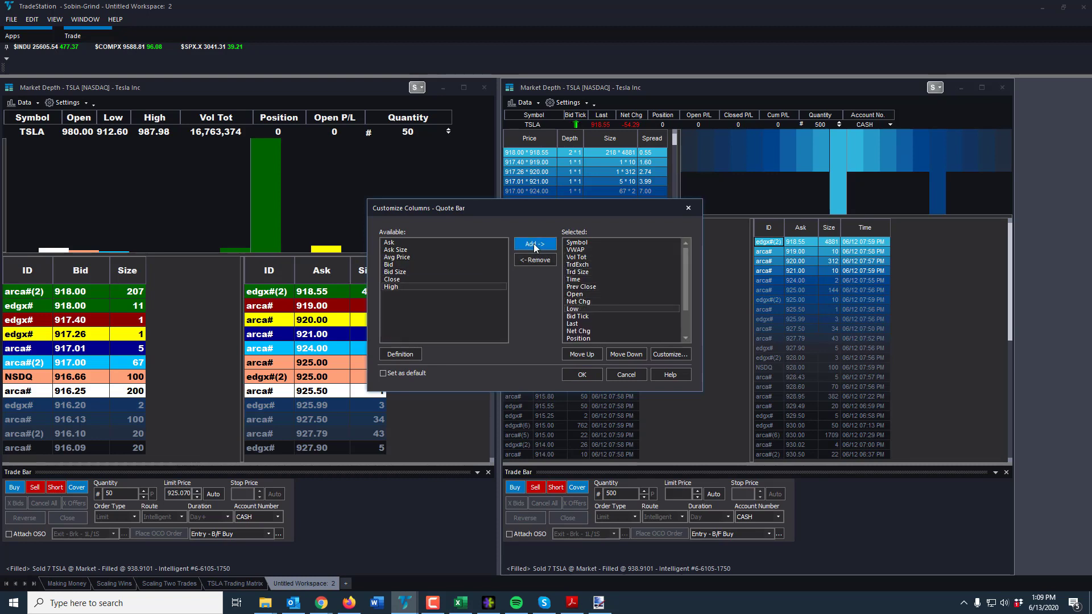
left_click(533, 244)
Add Close, Bid Size, Bid and Avg Price, apply, then reposition and widen the window.
left_click(533, 242)
left_click(533, 242)
left_click(532, 241)
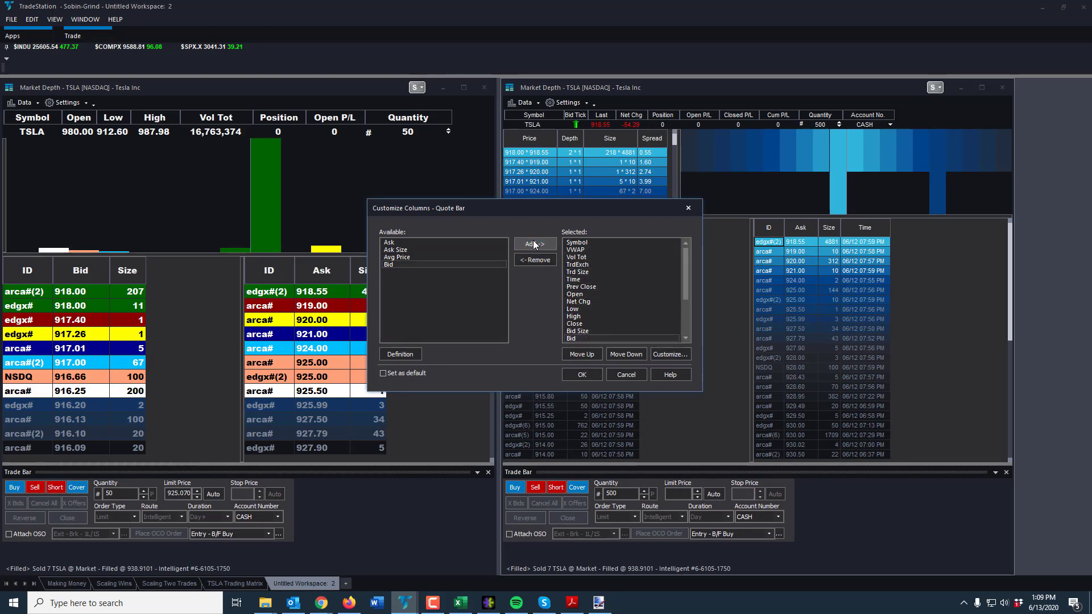
left_click(532, 242)
left_click(578, 374)
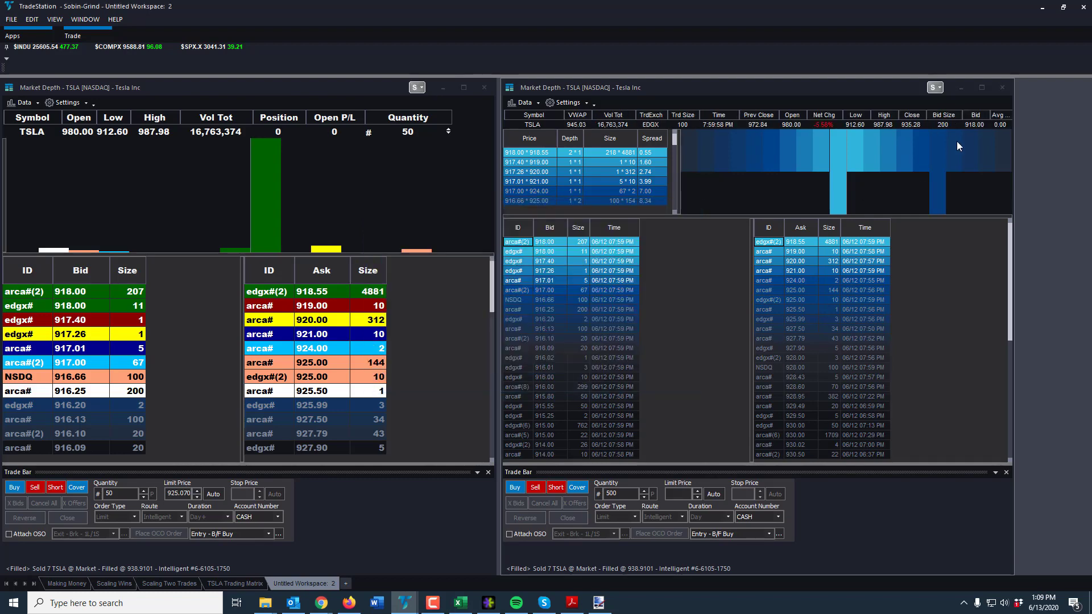
left_click_drag(785, 90, 489, 88)
left_click_drag(665, 160, 1058, 155)
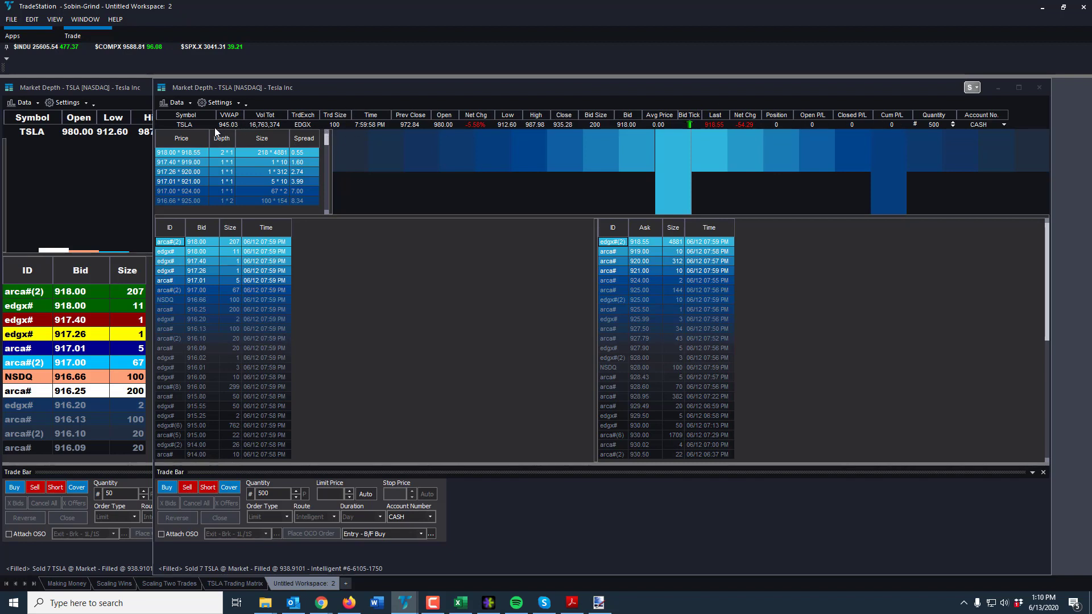
Remove every column, including Symbol, VWAP, Vol Tot and TrdExch, from the default window's quote bar.
left_click(219, 103)
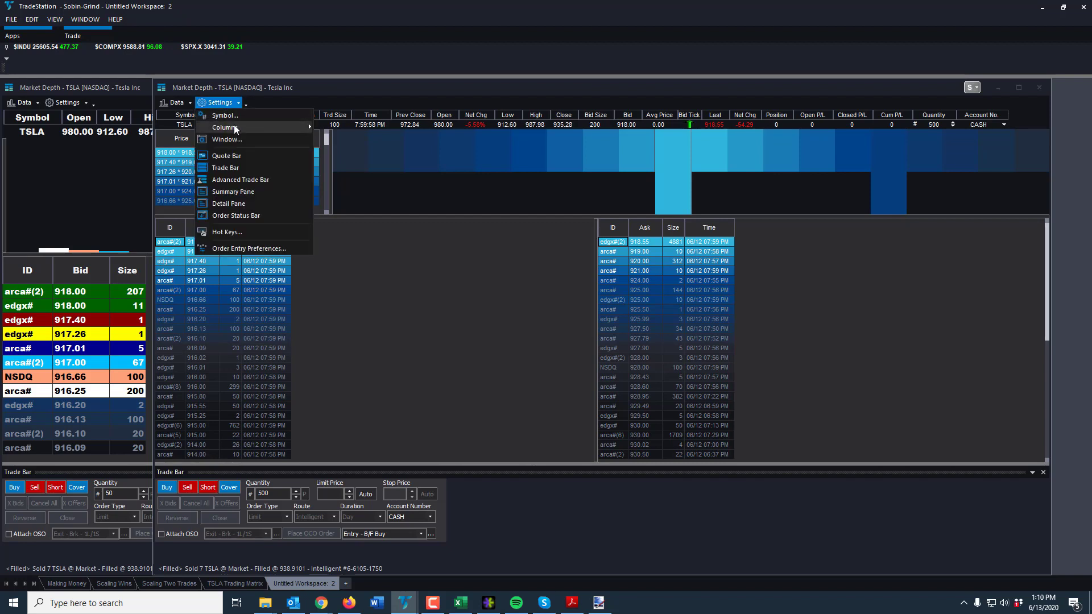
mouse_move(237, 127)
left_click(357, 127)
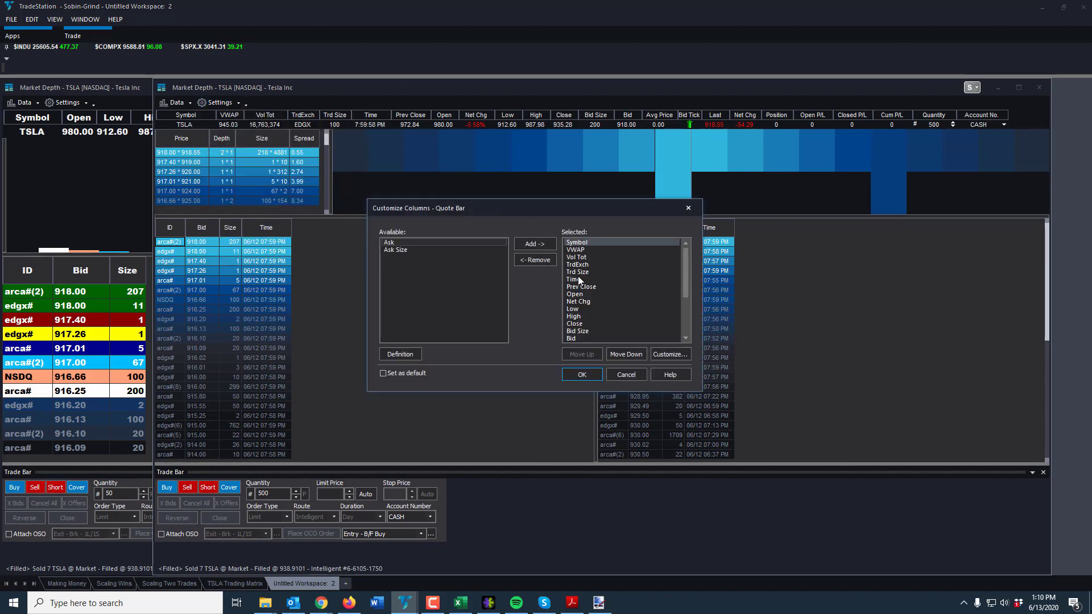
left_click(532, 260)
left_click(532, 260)
left_click(532, 260)
left_click(532, 260)
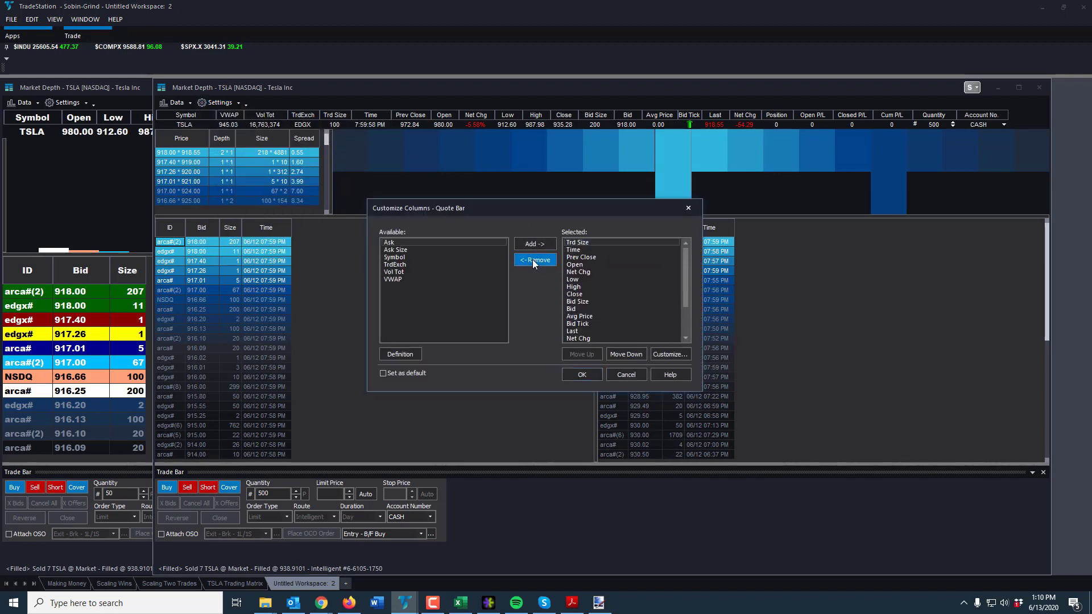
double_click(532, 259)
left_click(532, 259)
double_click(532, 258)
left_click(532, 258)
double_click(532, 258)
double_click(532, 257)
double_click(532, 258)
left_click(532, 258)
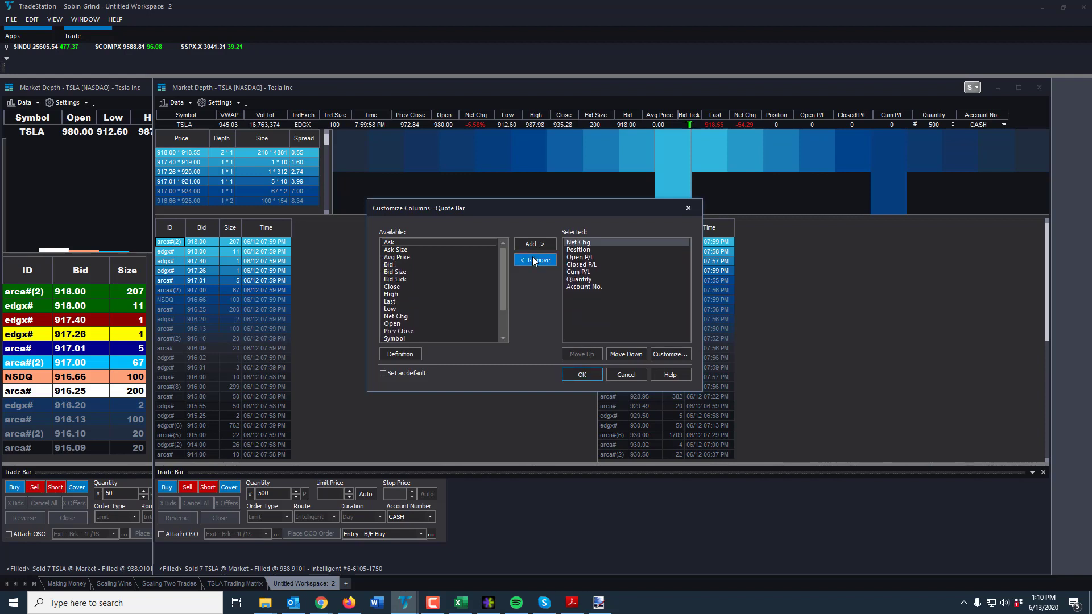
double_click(533, 260)
left_click(532, 259)
double_click(532, 260)
left_click(532, 260)
left_click(533, 260)
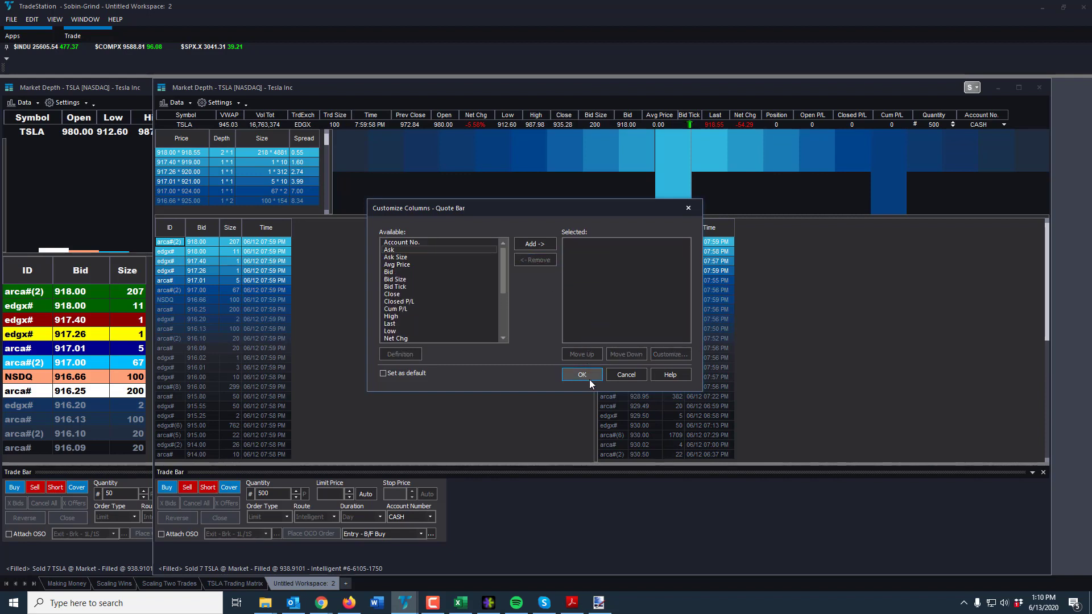
Make High the only quote bar column and widen the left Market Depth window.
left_click(589, 380)
left_click(573, 327)
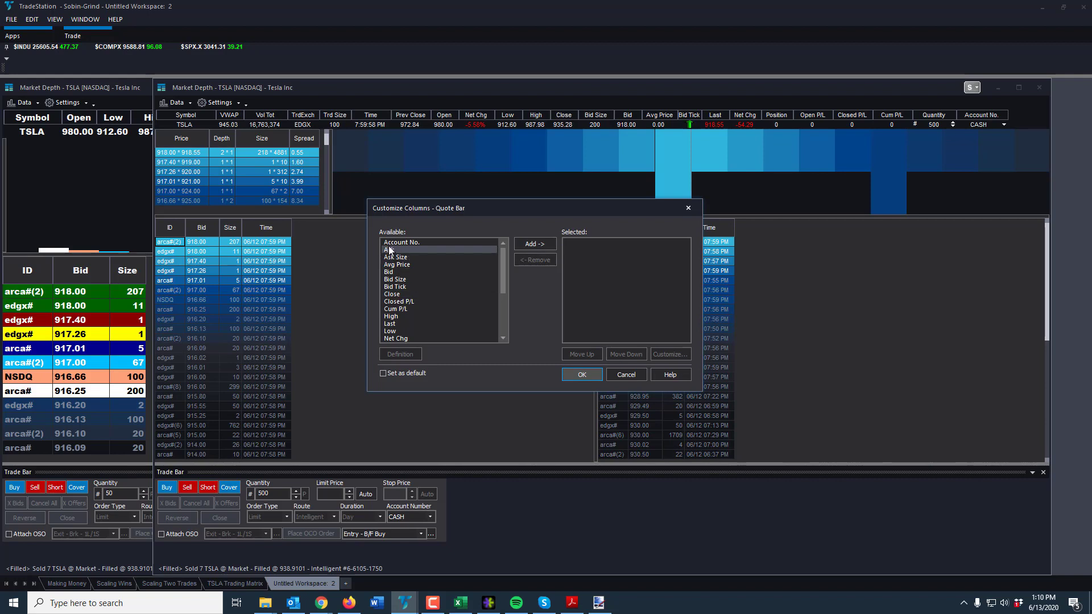
left_click(398, 316)
left_click(534, 243)
left_click(581, 374)
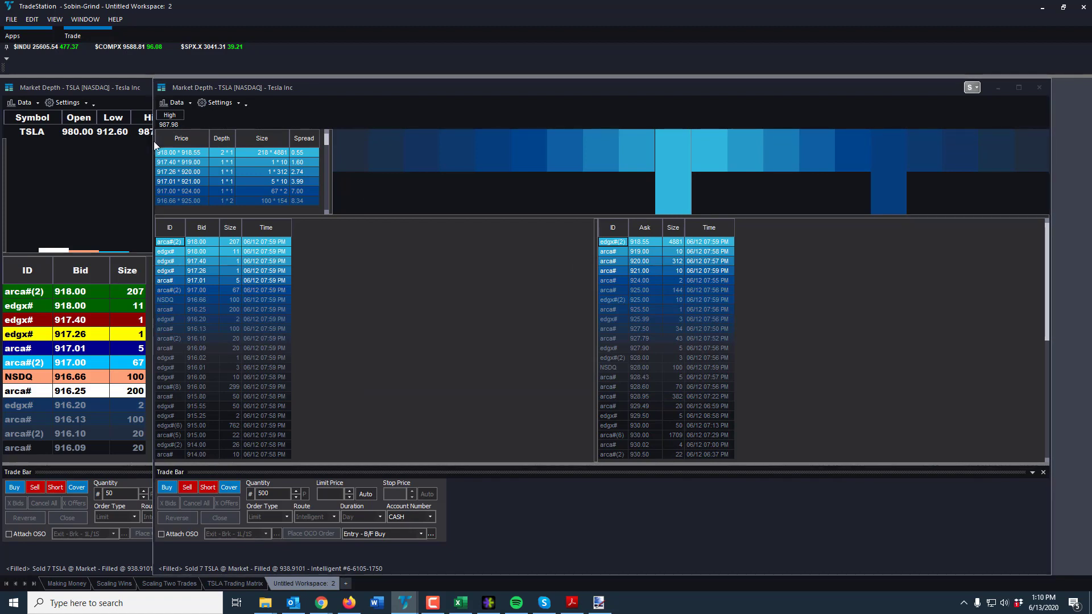
left_click_drag(154, 141, 500, 159)
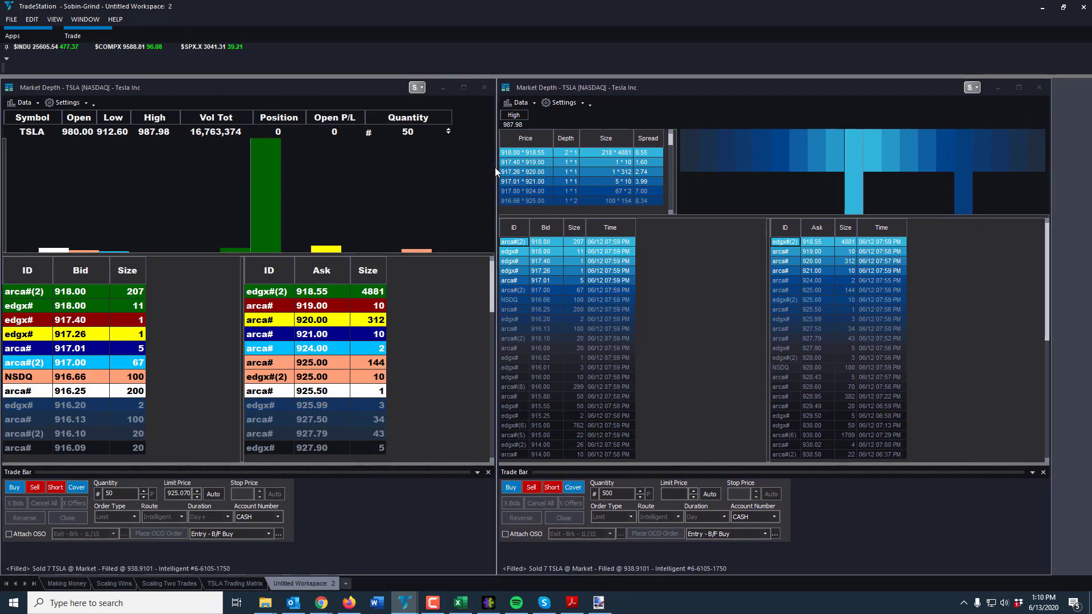
Add Symbol, Open, Low and Last to the TSLA window's quote bar columns.
left_click(560, 102)
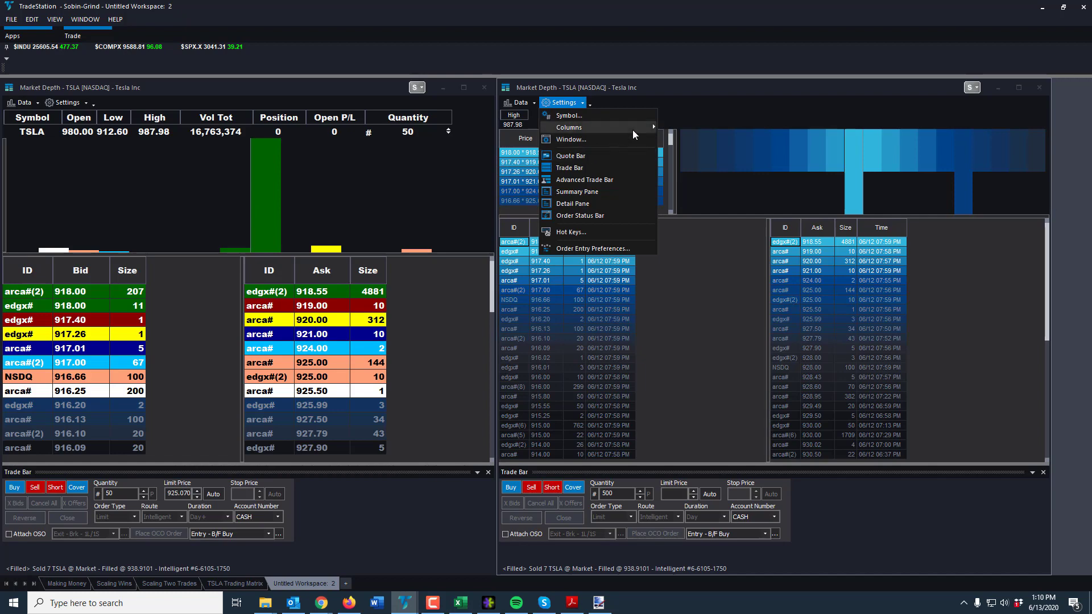
mouse_move(632, 129)
left_click(689, 124)
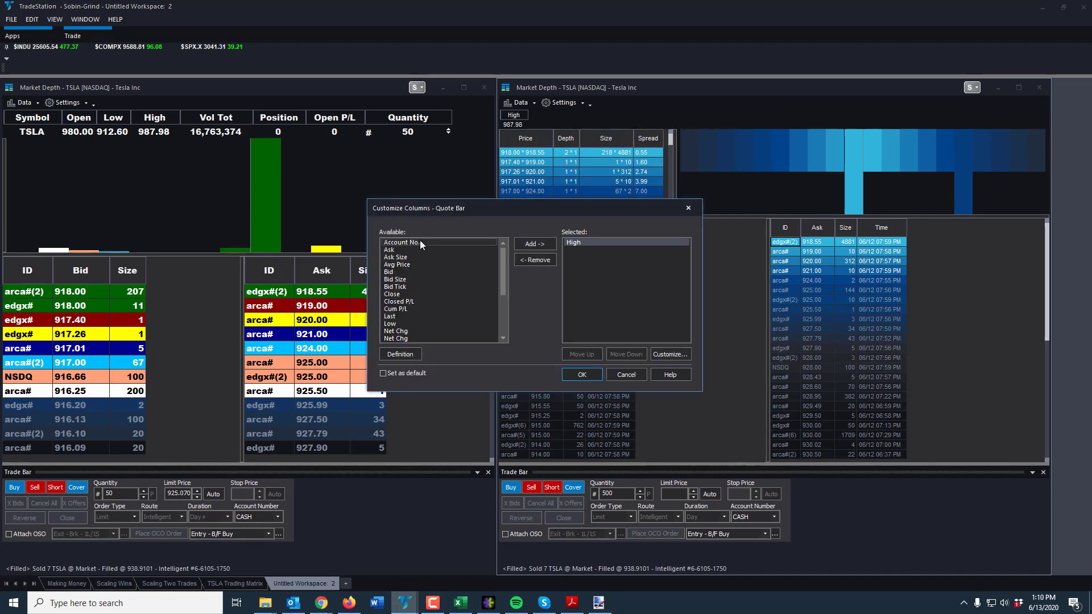
scroll(441, 275, "down", 2)
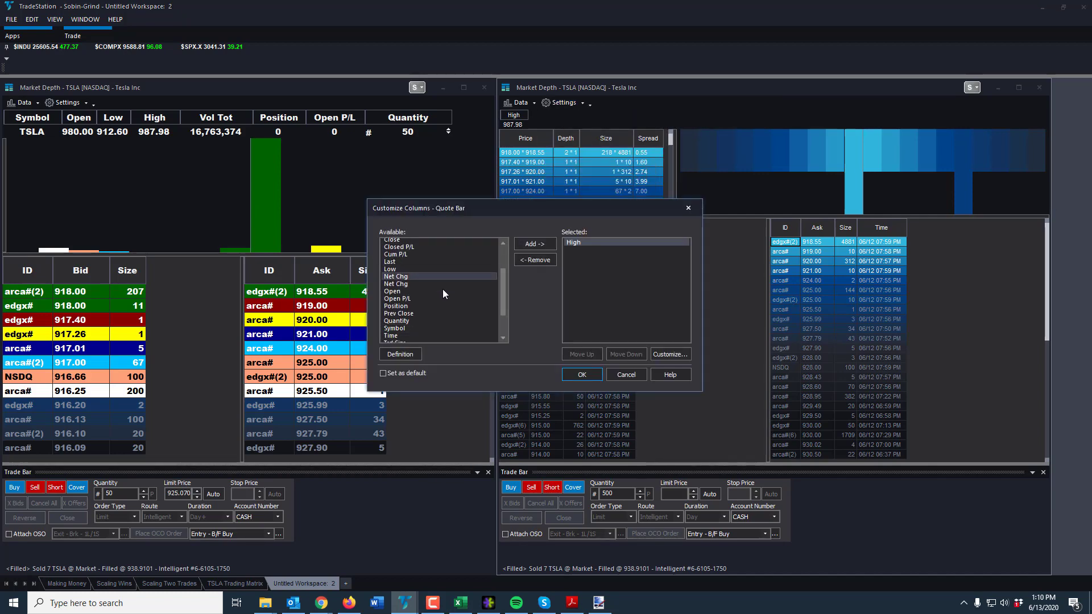
scroll(442, 288, "down", 3)
left_click(400, 309)
left_click(526, 244)
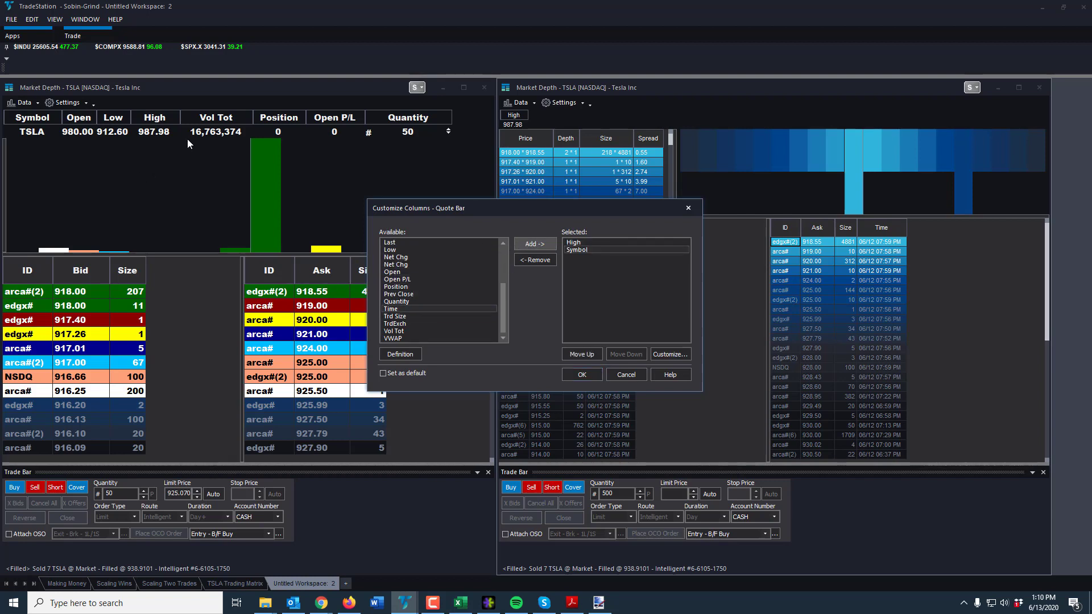
left_click(392, 272)
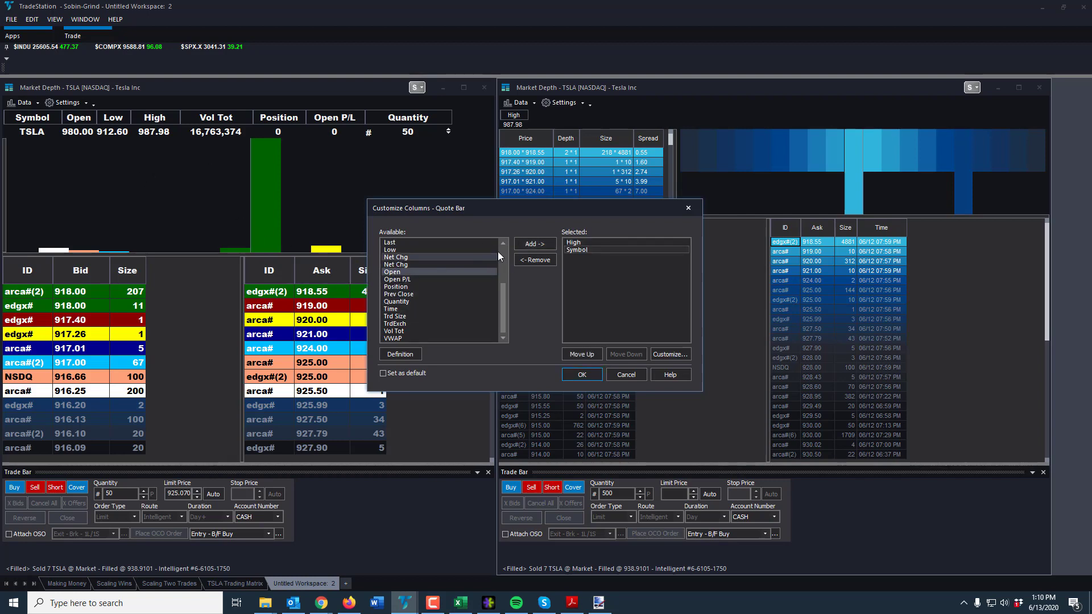
left_click(524, 243)
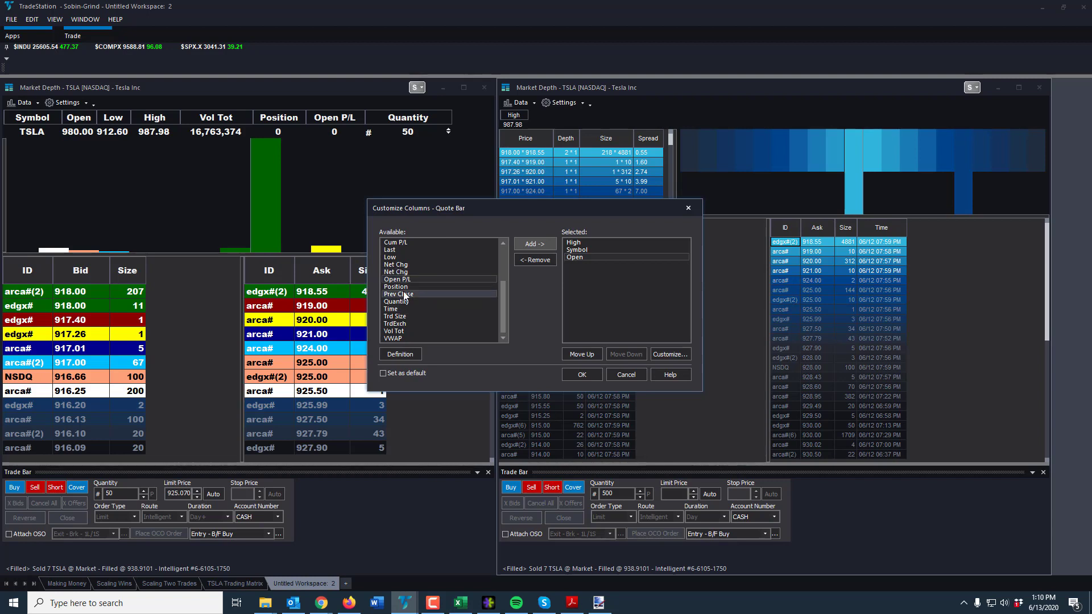
double_click(398, 257)
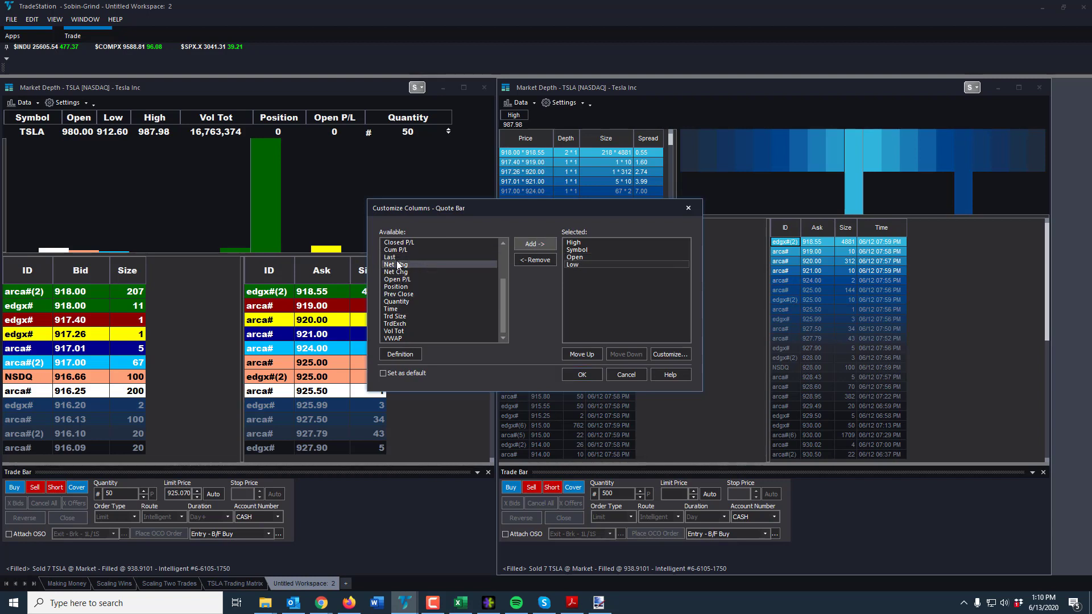
left_click(392, 257)
left_click(534, 243)
Add Vol Tot, Position, Open P/L and Quantity to the quote bar columns.
scroll(407, 261, "up", 2)
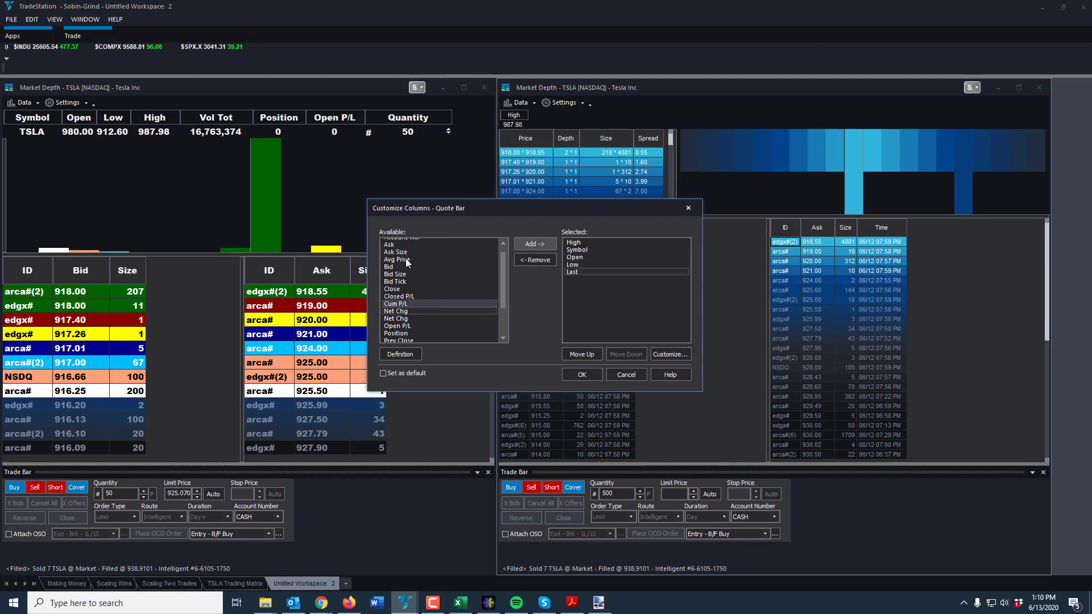
scroll(407, 262, "up", 1)
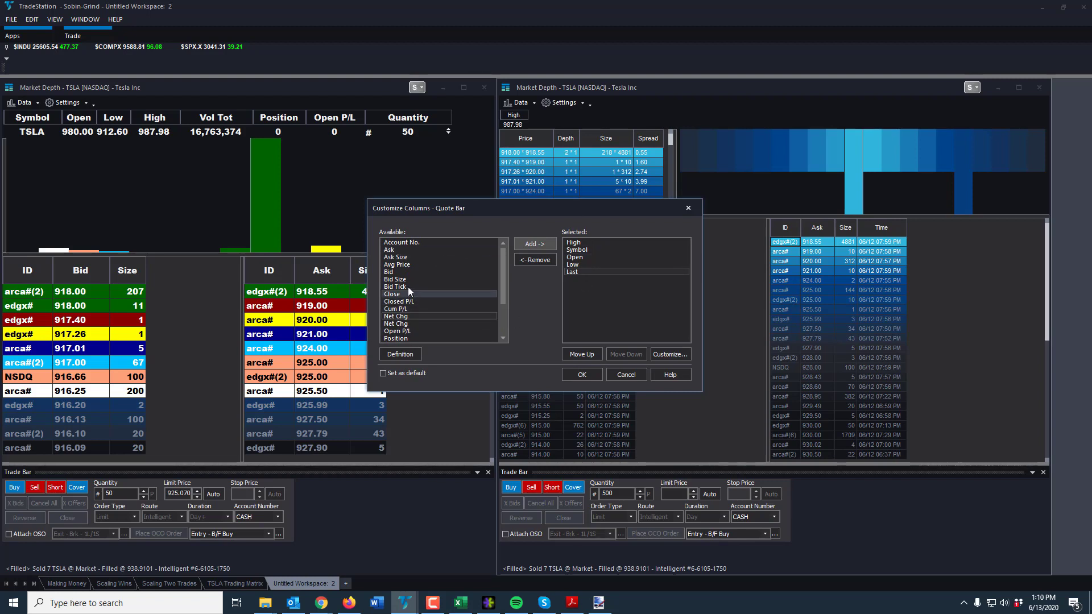
scroll(421, 295, "down", 3)
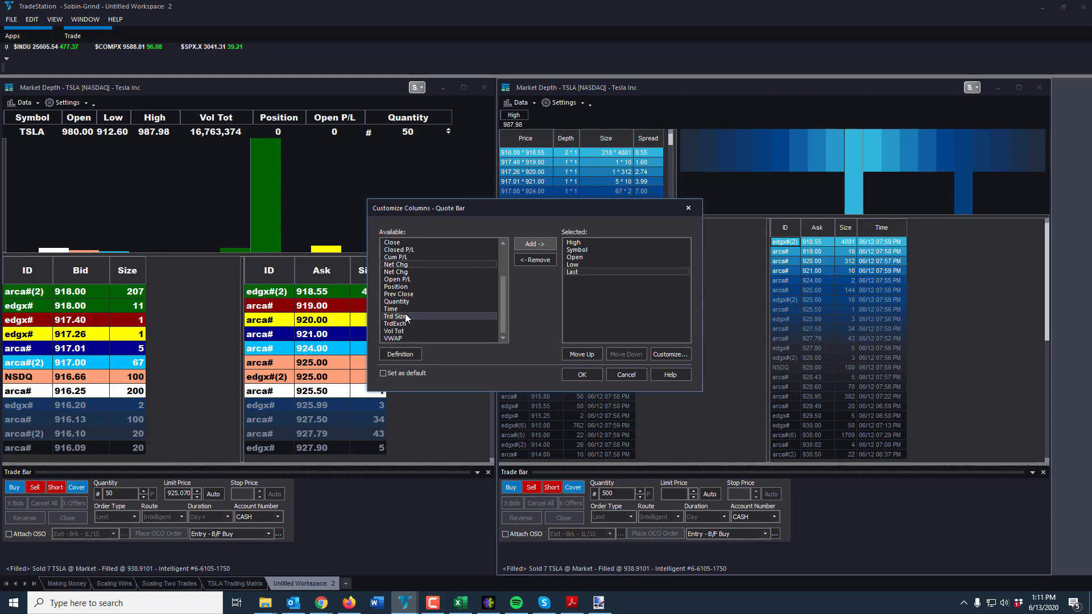
left_click(401, 331)
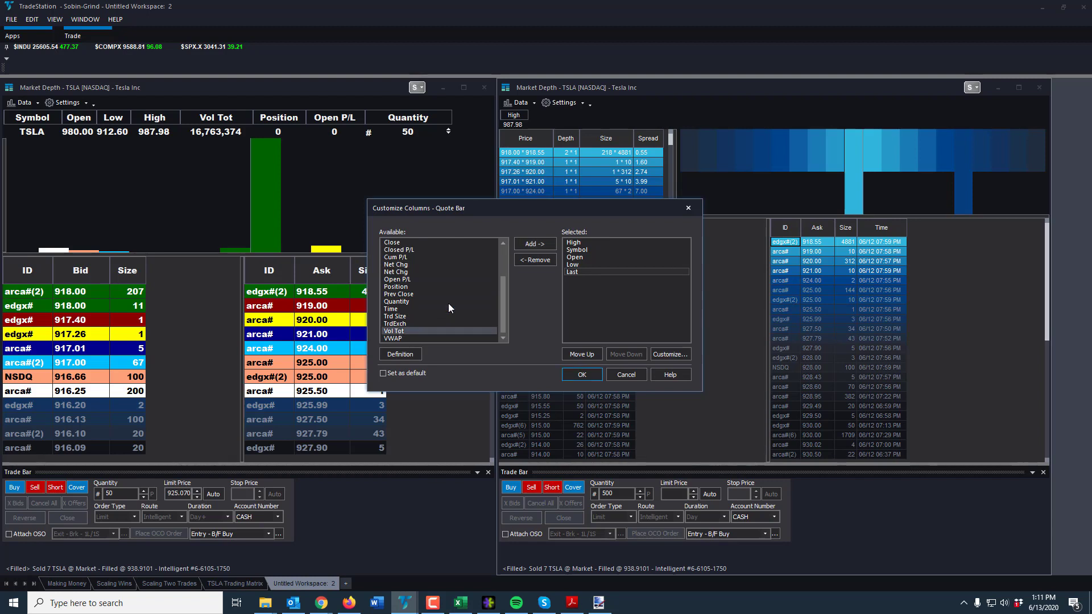
left_click(534, 244)
scroll(405, 296, "up", 2)
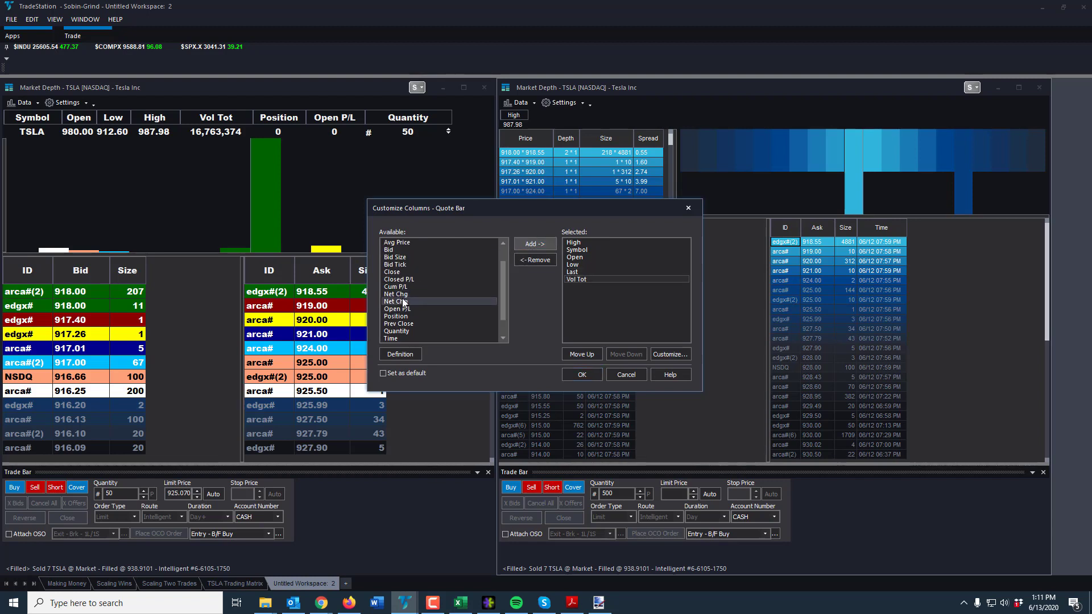
left_click(401, 316)
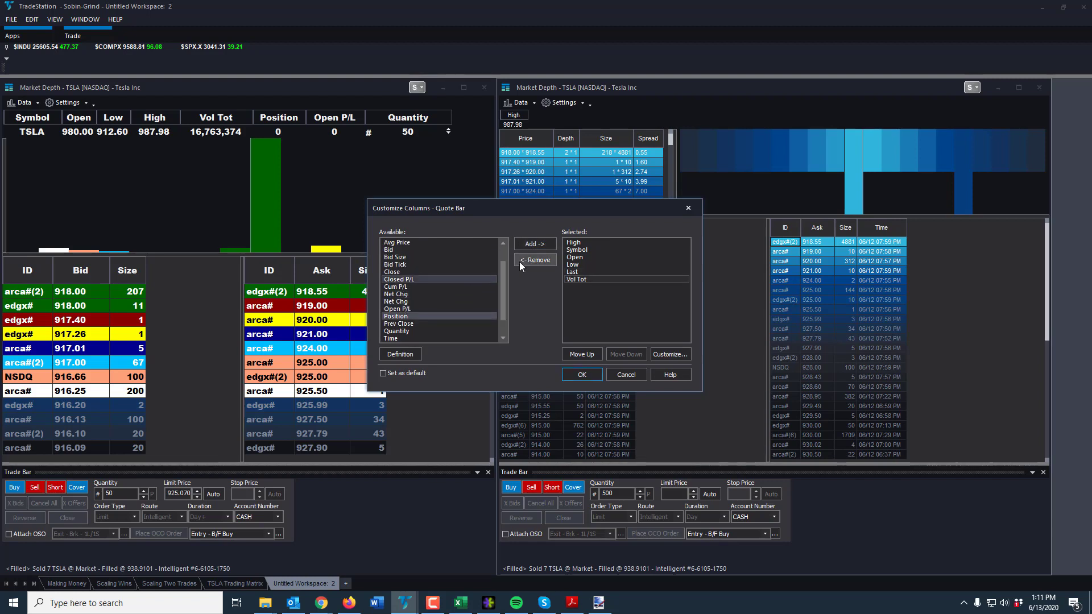
left_click(534, 243)
scroll(405, 295, "up", 1)
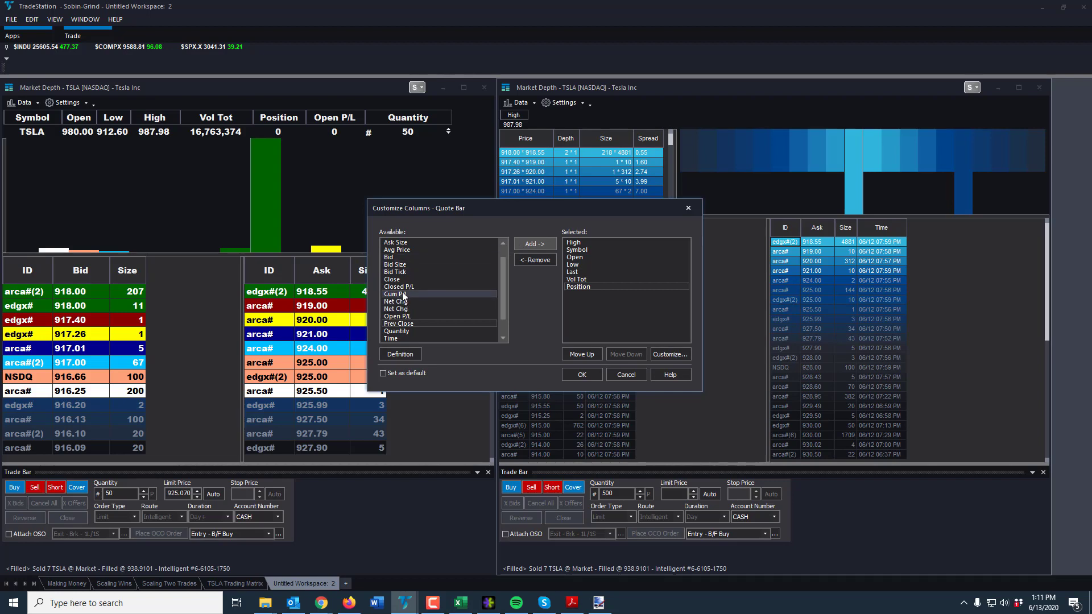
scroll(400, 295, "down", 3)
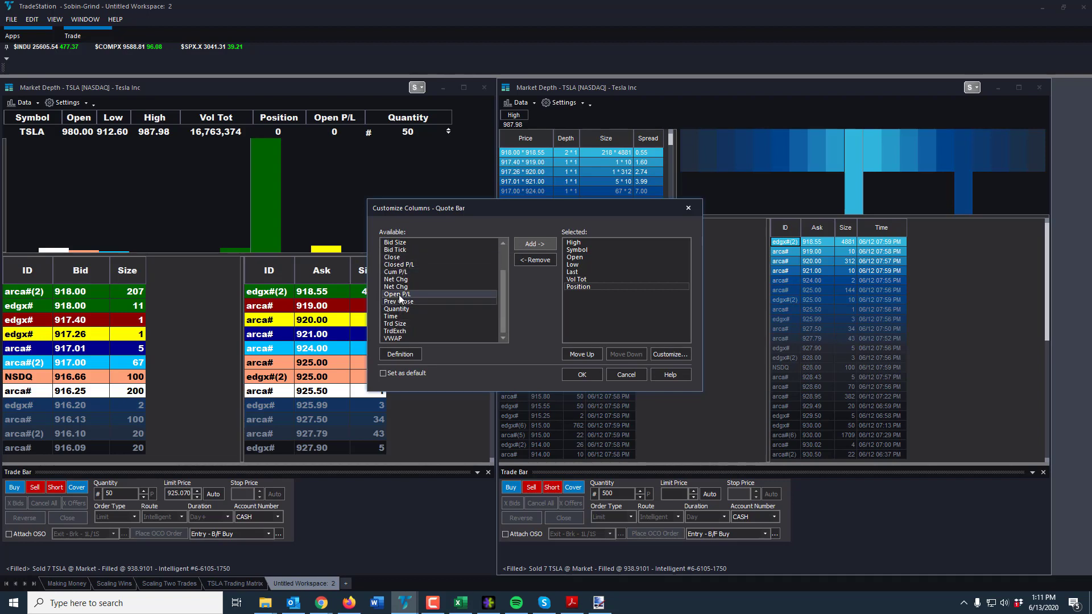
left_click(534, 244)
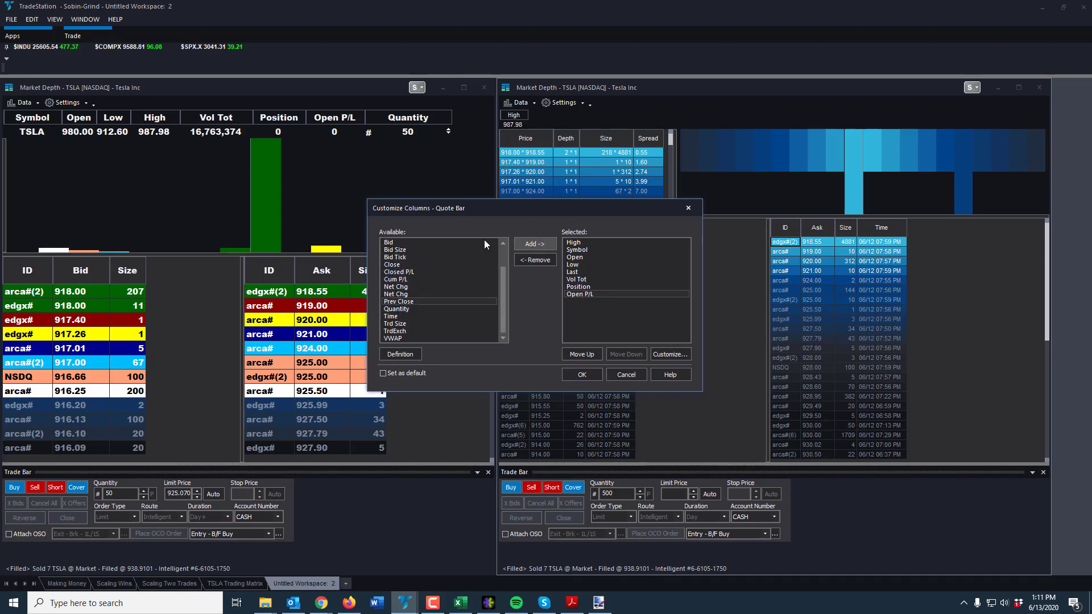
left_click(397, 309)
left_click(534, 243)
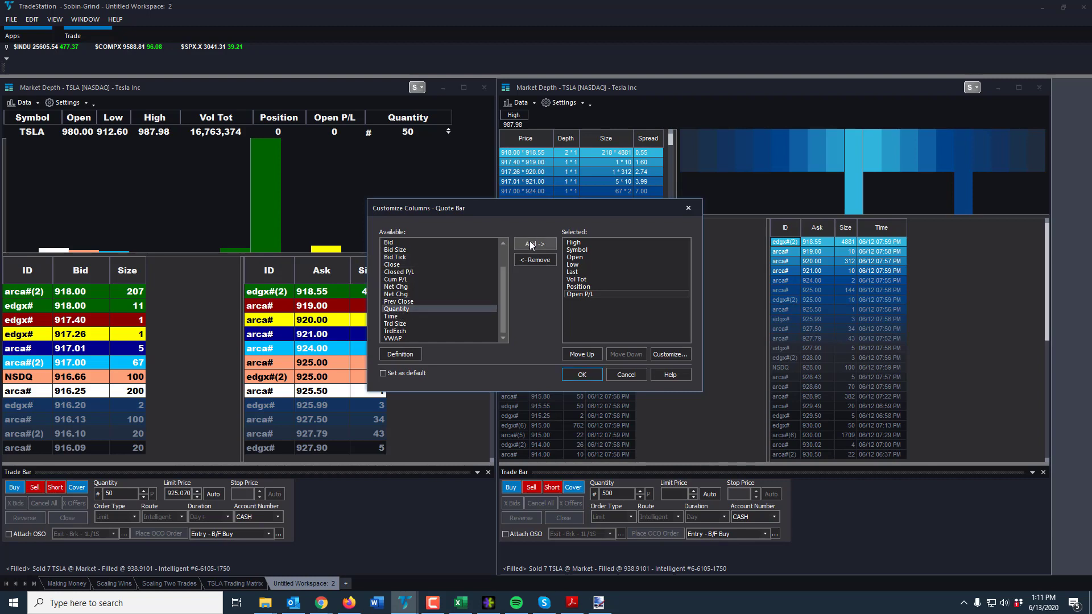
Order Symbol, Open and Low ahead of High, drop Last, and apply the quote bar.
left_click(582, 250)
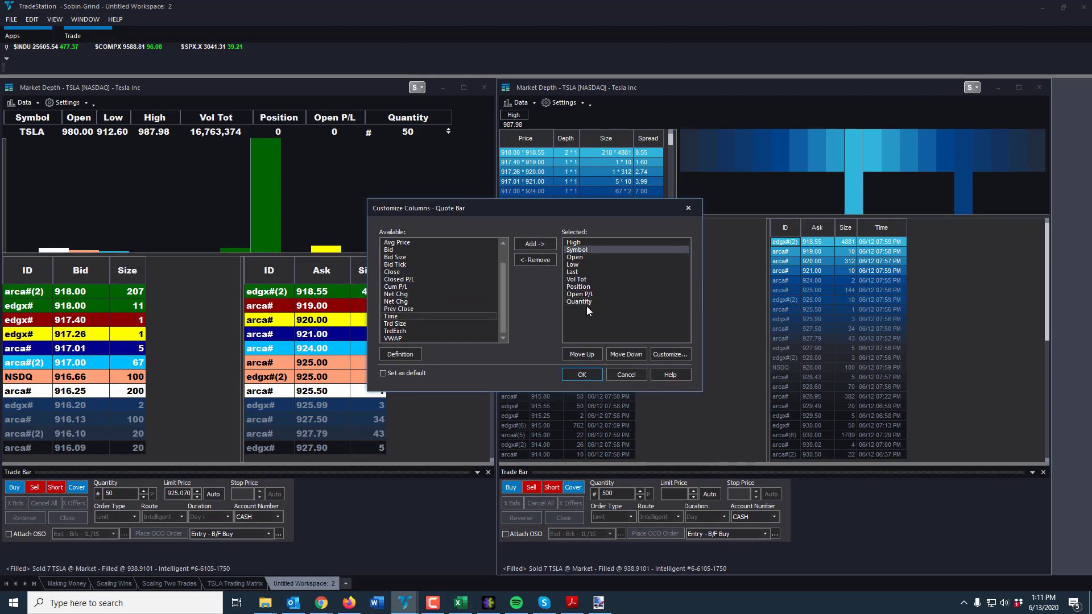
left_click(586, 354)
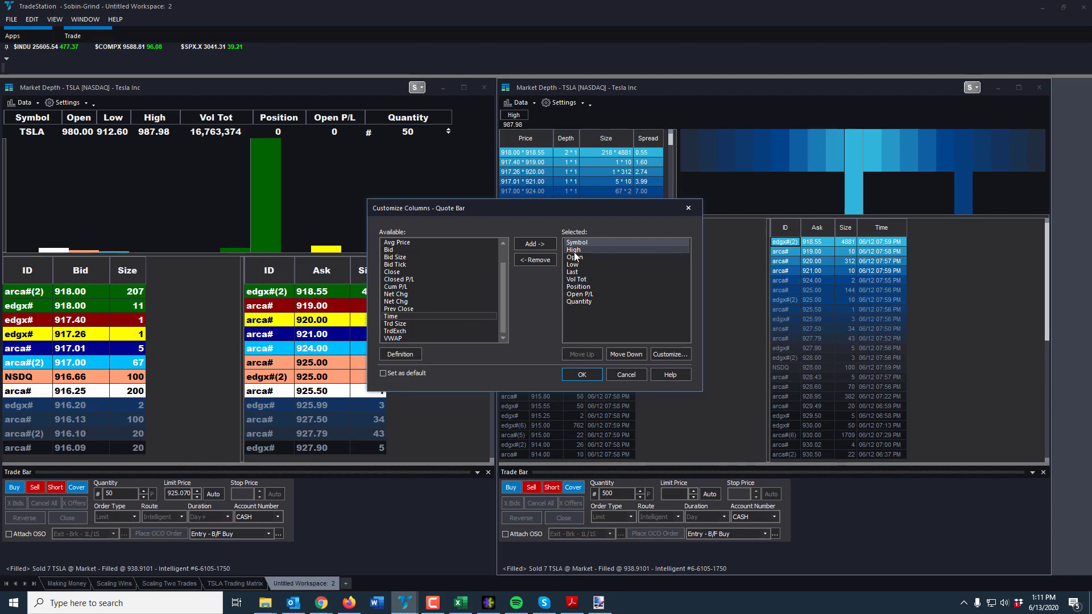
left_click(575, 257)
left_click(581, 355)
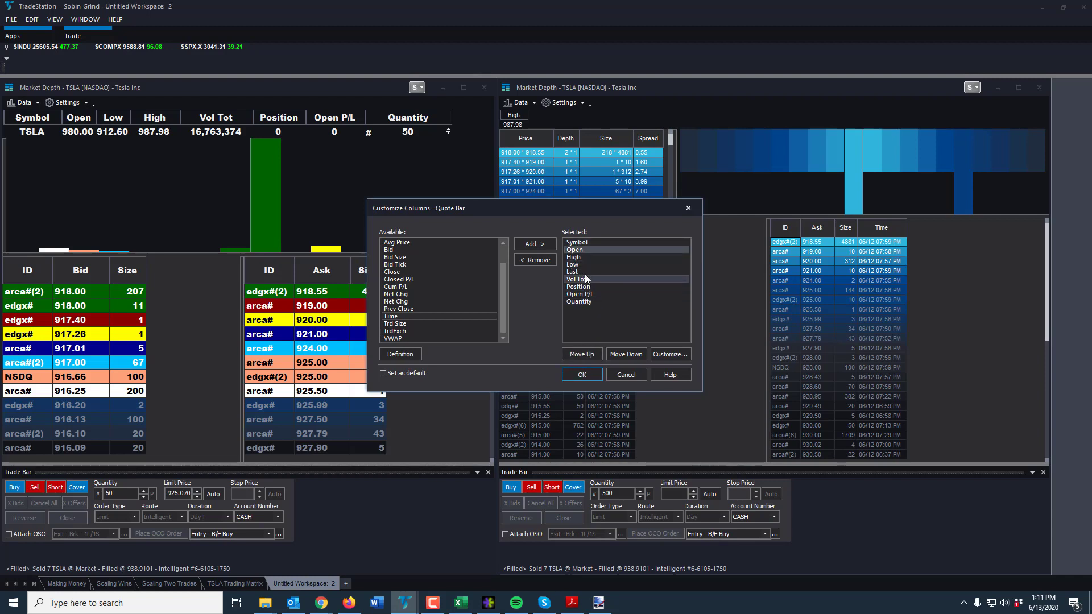
left_click(578, 265)
left_click(588, 353)
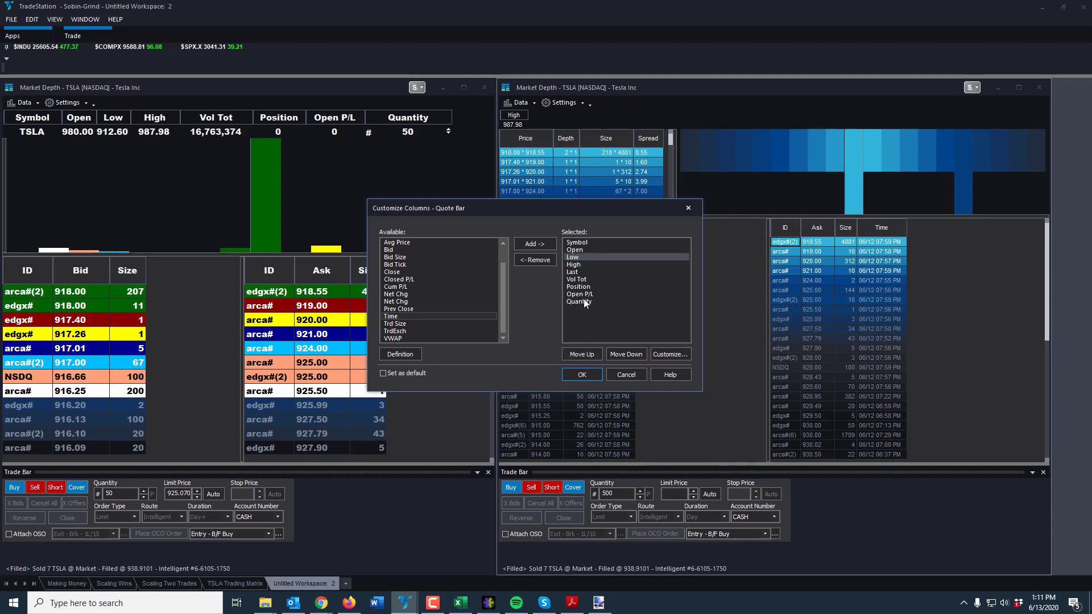
left_click(571, 272)
left_click(535, 259)
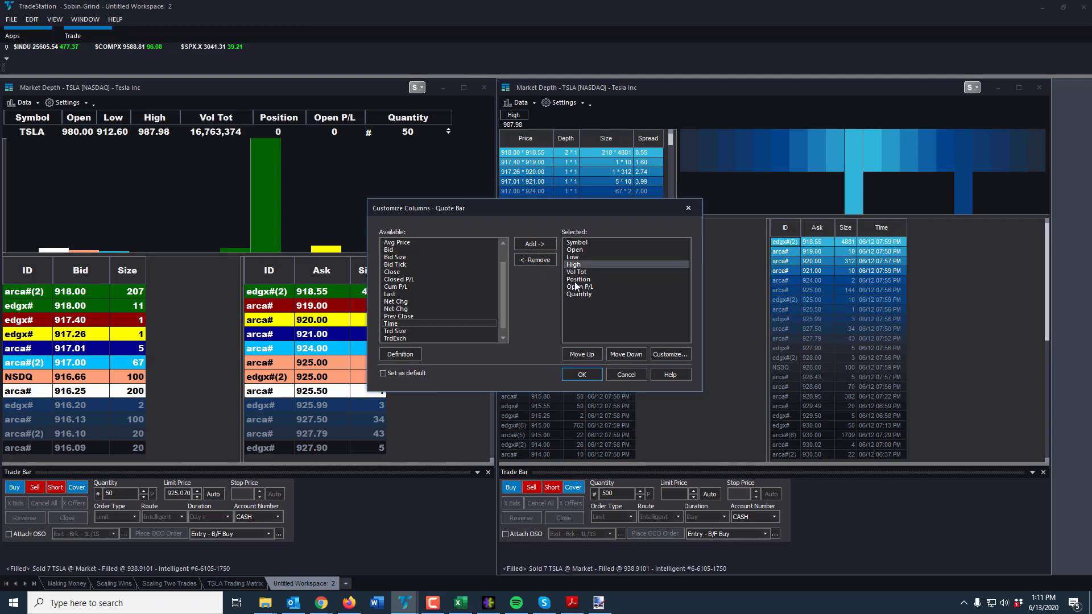
double_click(576, 271)
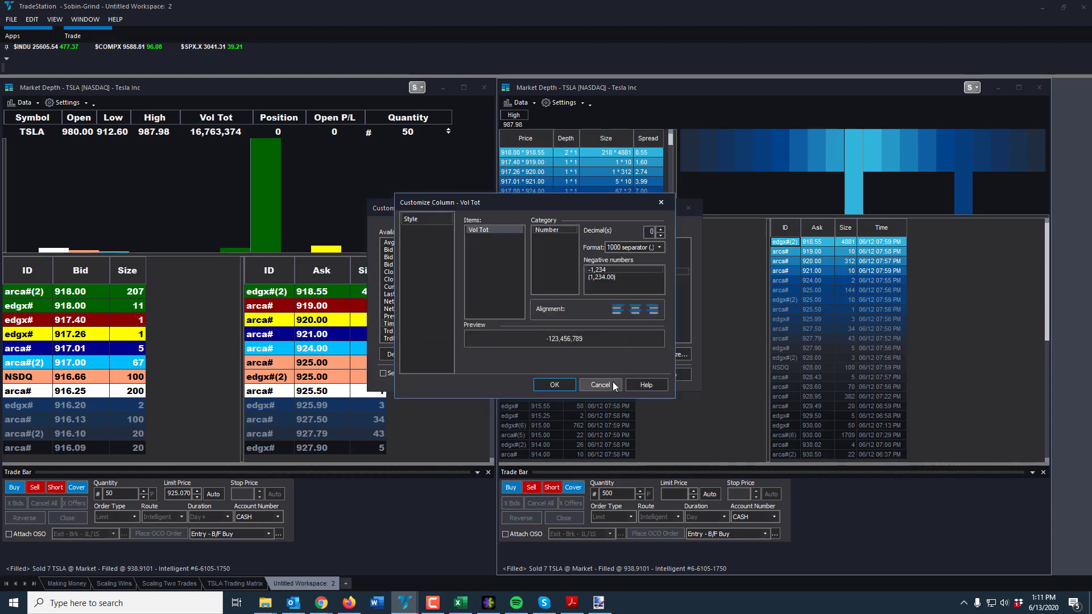
left_click(600, 385)
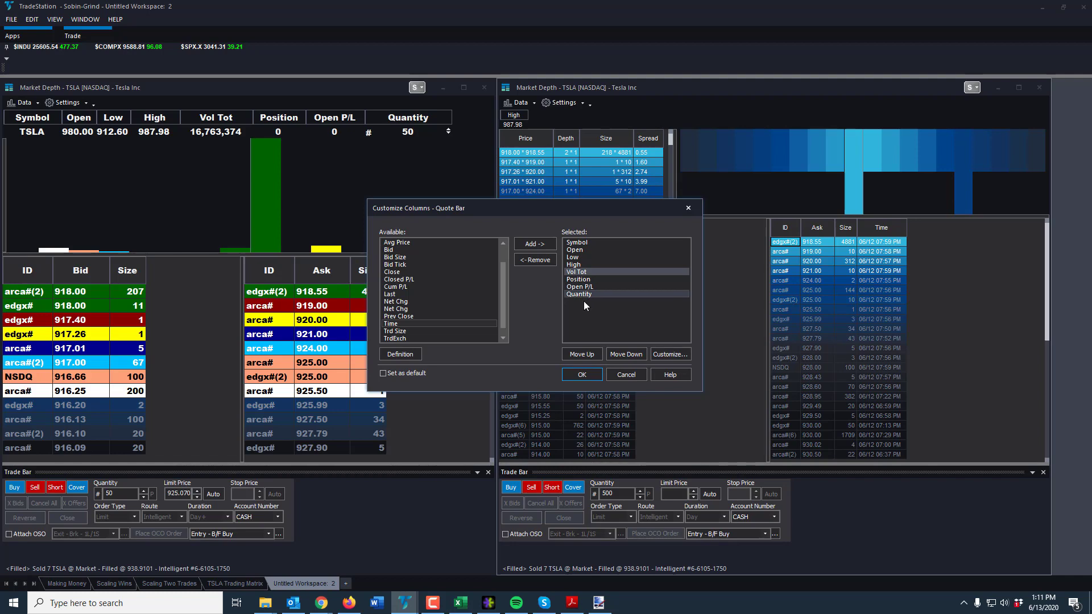
left_click(589, 374)
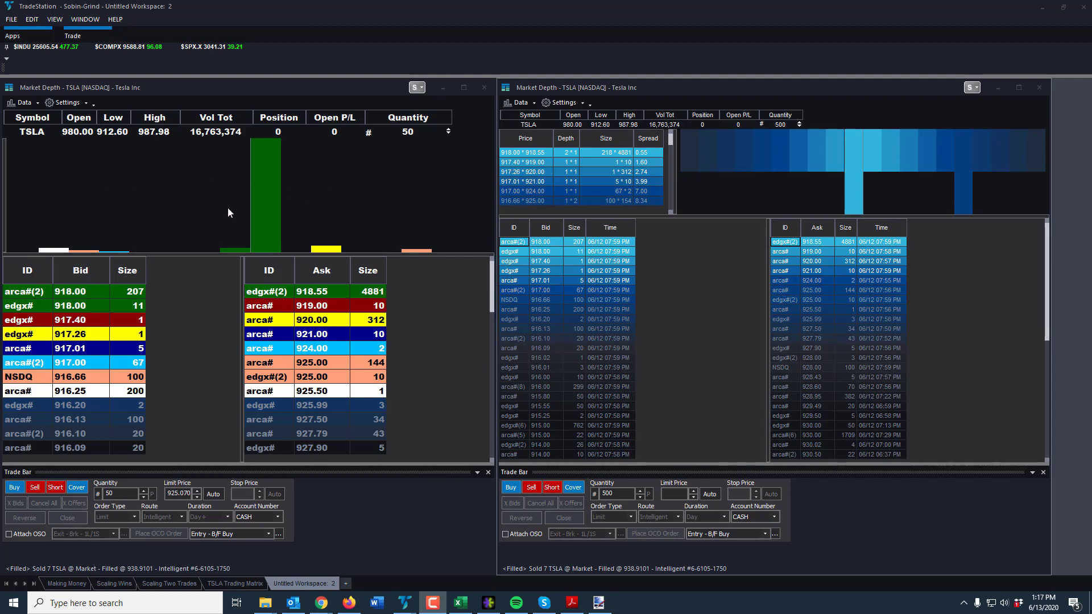
Change the left window's symbol to AAPL, briefly loading BA first.
left_click(198, 203)
type("BA")
key("Return")
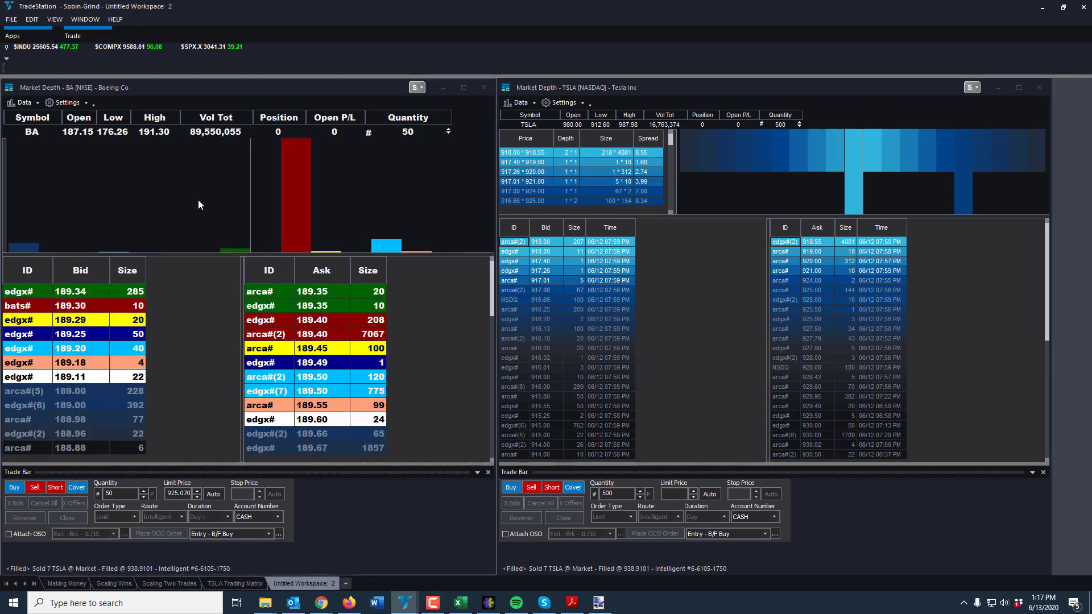
type("AAPL")
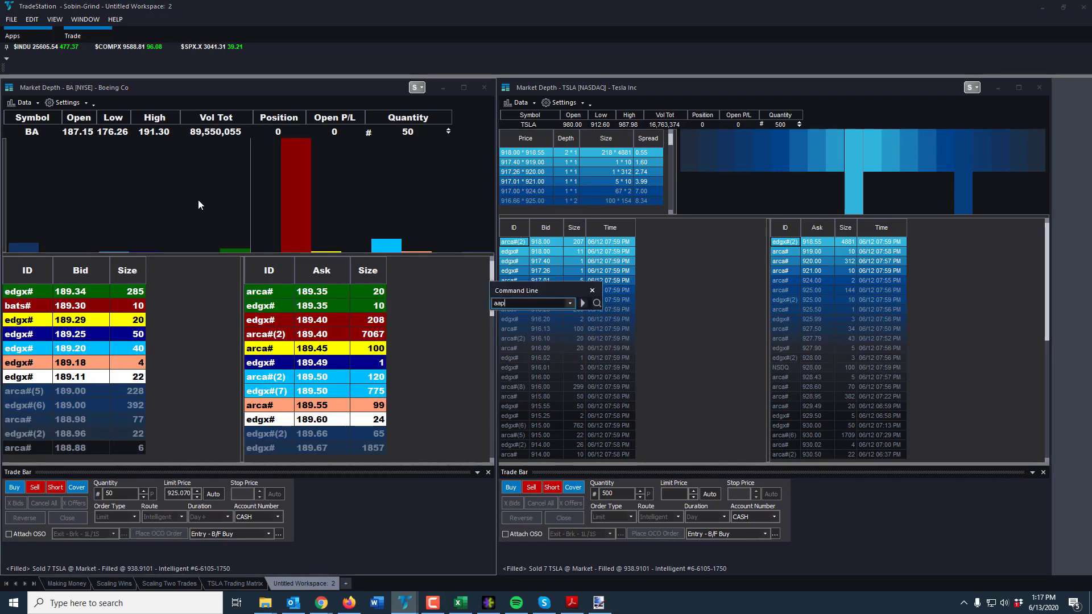
key("Return")
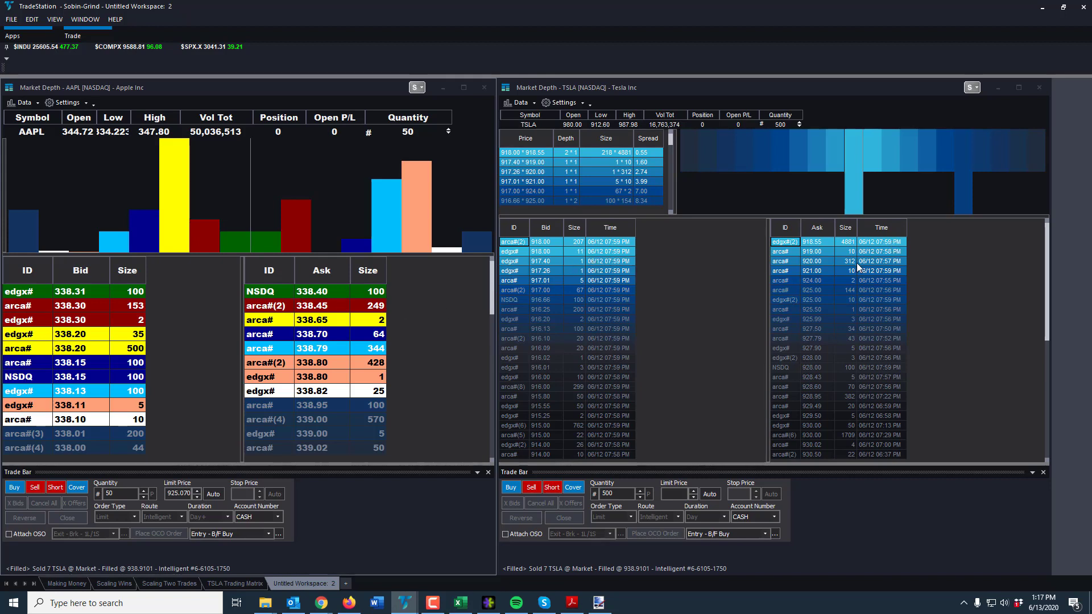
Shrink the TSLA price summary grid so the depth heatmap fills the window width.
left_click(675, 193)
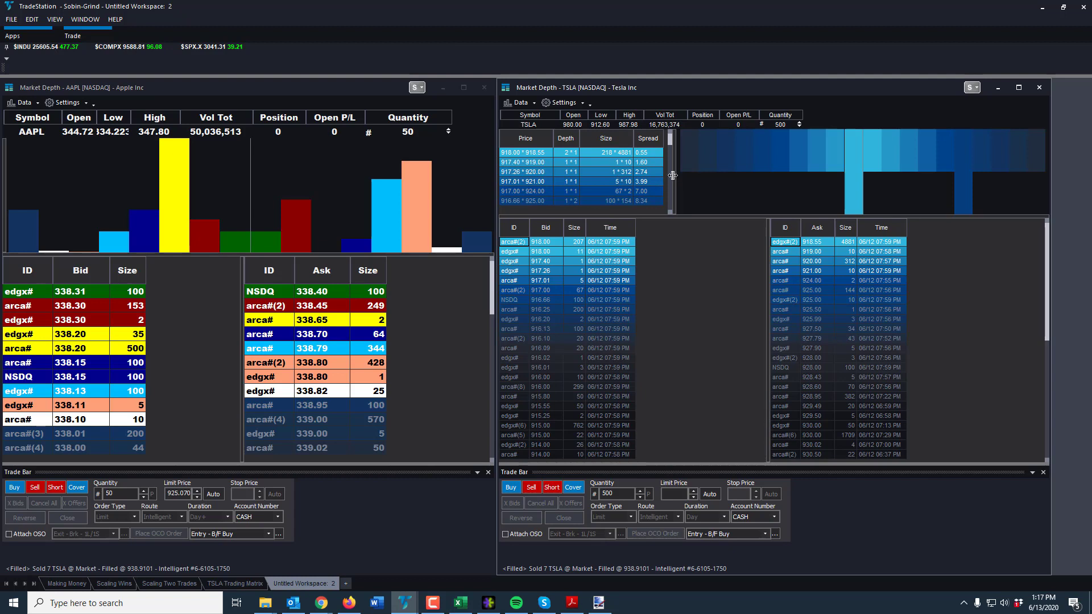
left_click_drag(578, 173, 493, 172)
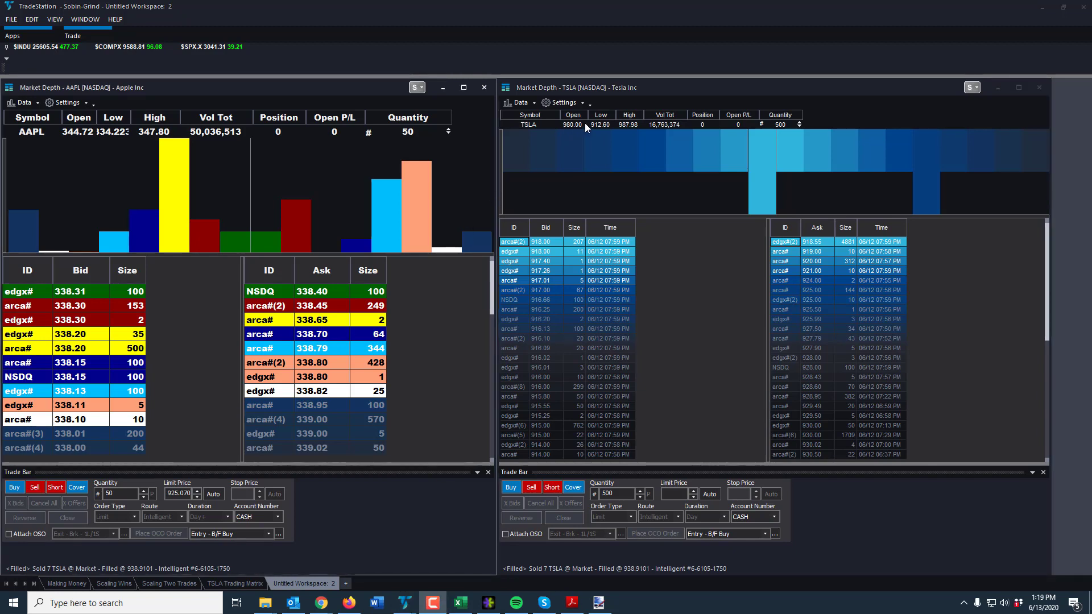
left_click(563, 104)
Remove the Time column from the TSLA window's bid and ask detail panes.
mouse_move(568, 126)
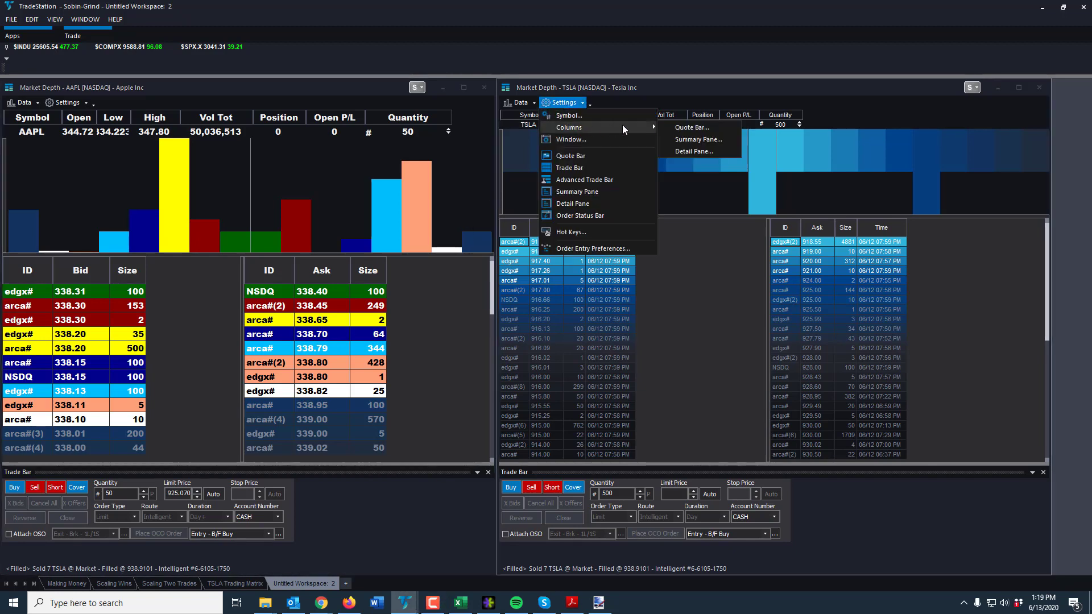
left_click(701, 151)
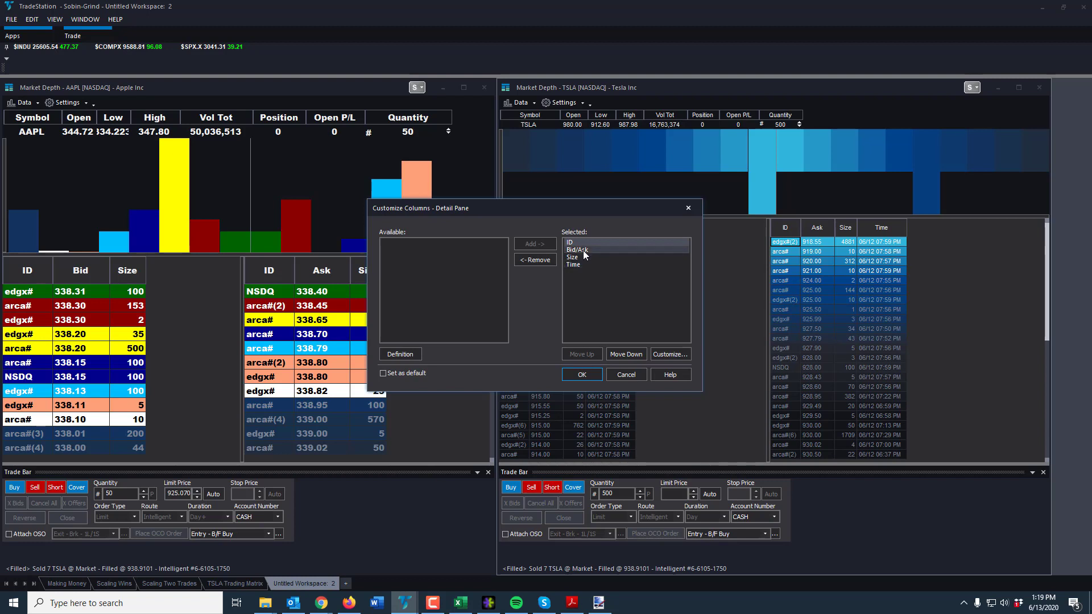
left_click(579, 265)
left_click(532, 261)
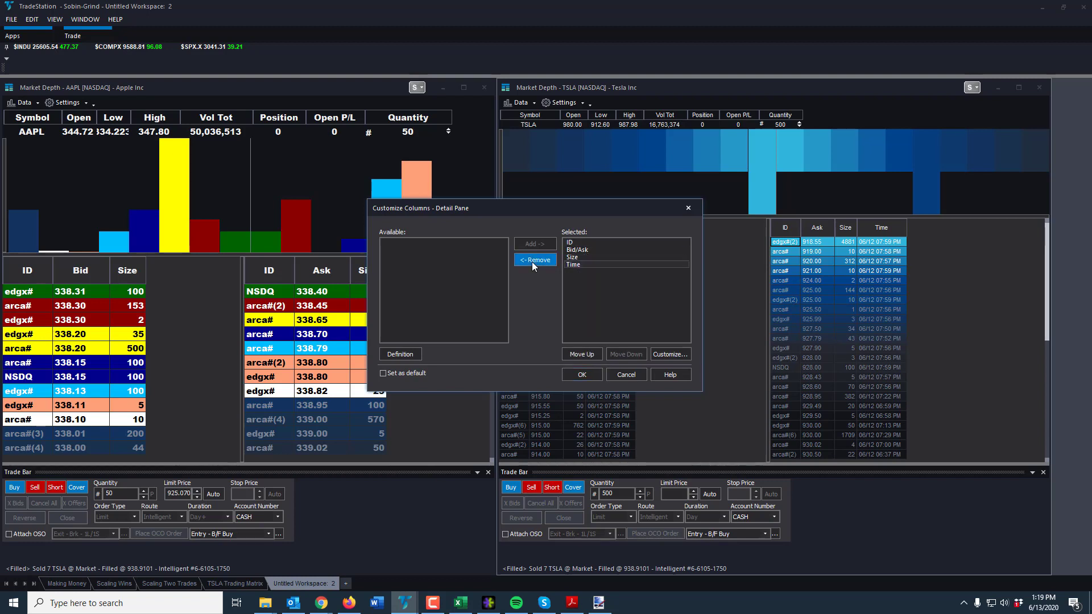
left_click(574, 373)
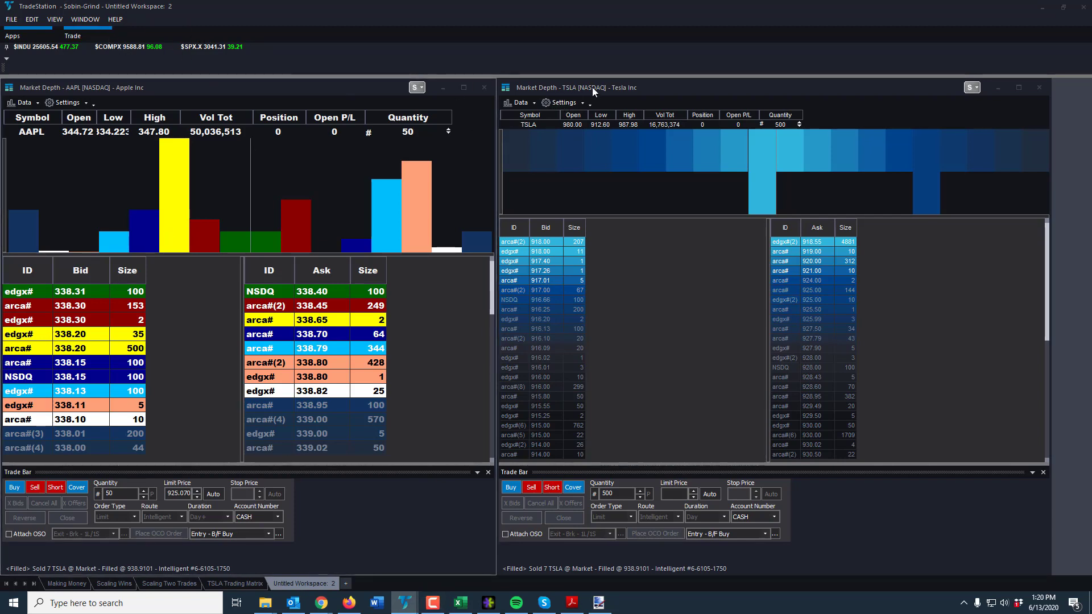
Set the TSLA window's maximum colour levels to 8 and graph style to Bars - Bottom Up.
left_click(558, 103)
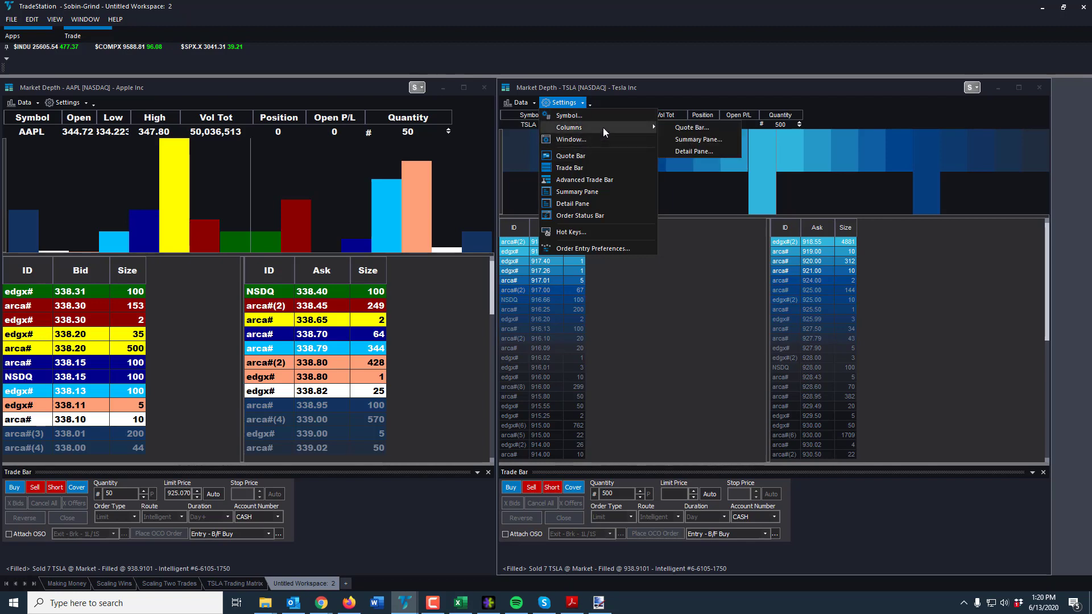
left_click(604, 141)
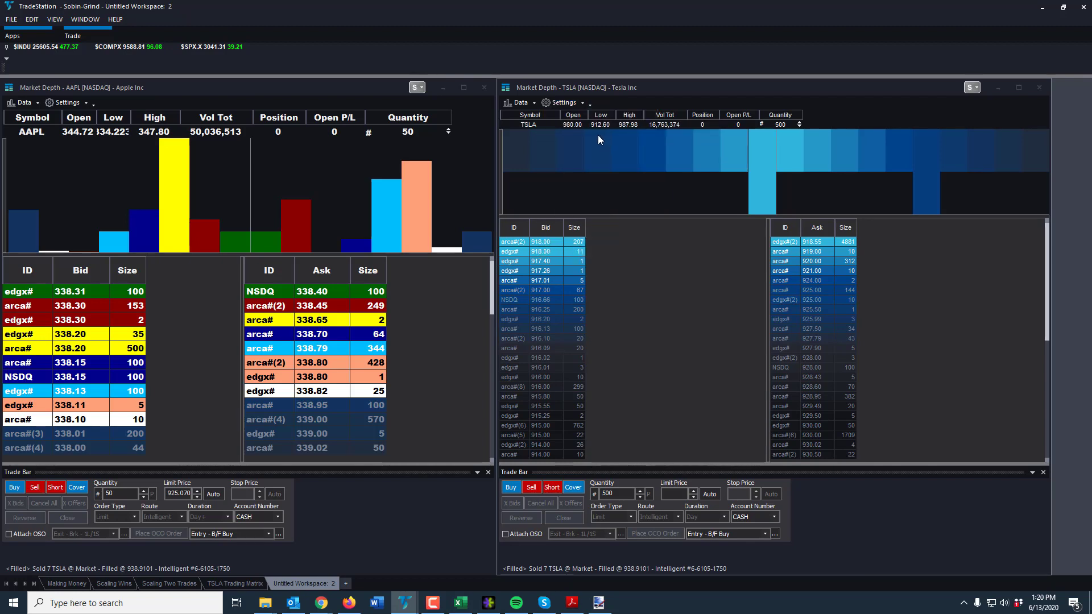
left_click(559, 96)
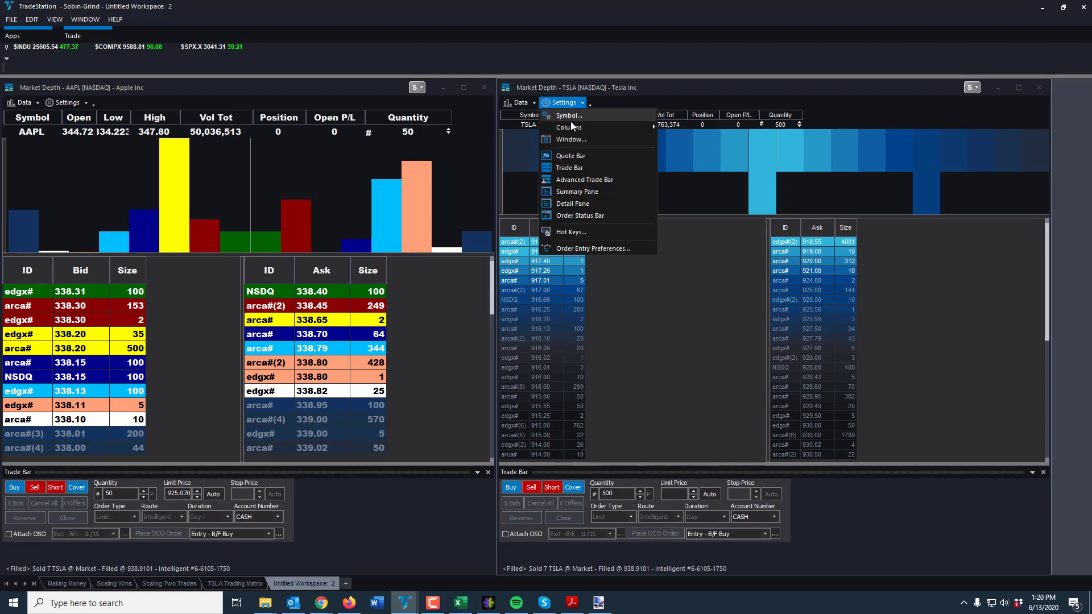
left_click(572, 138)
left_click_drag(738, 166, 666, 191)
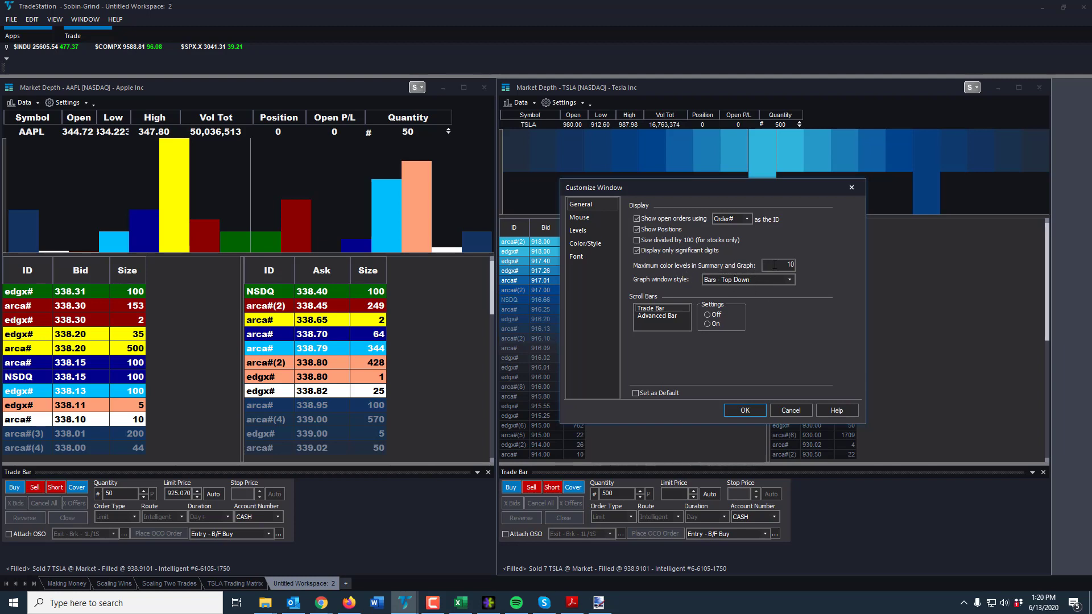
left_click_drag(774, 264, 806, 264)
key("F9")
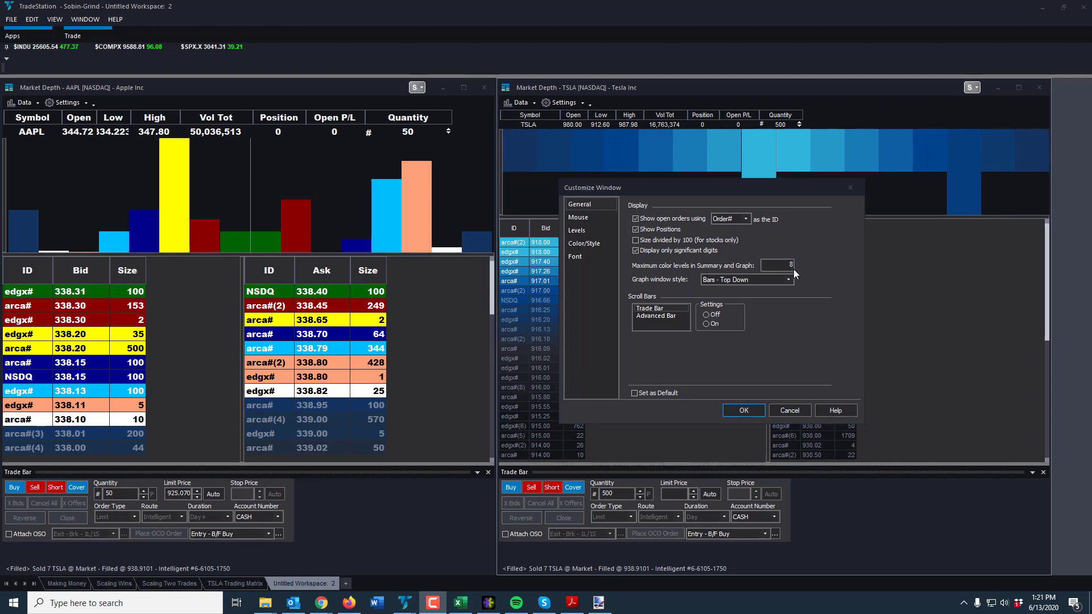
left_click(766, 281)
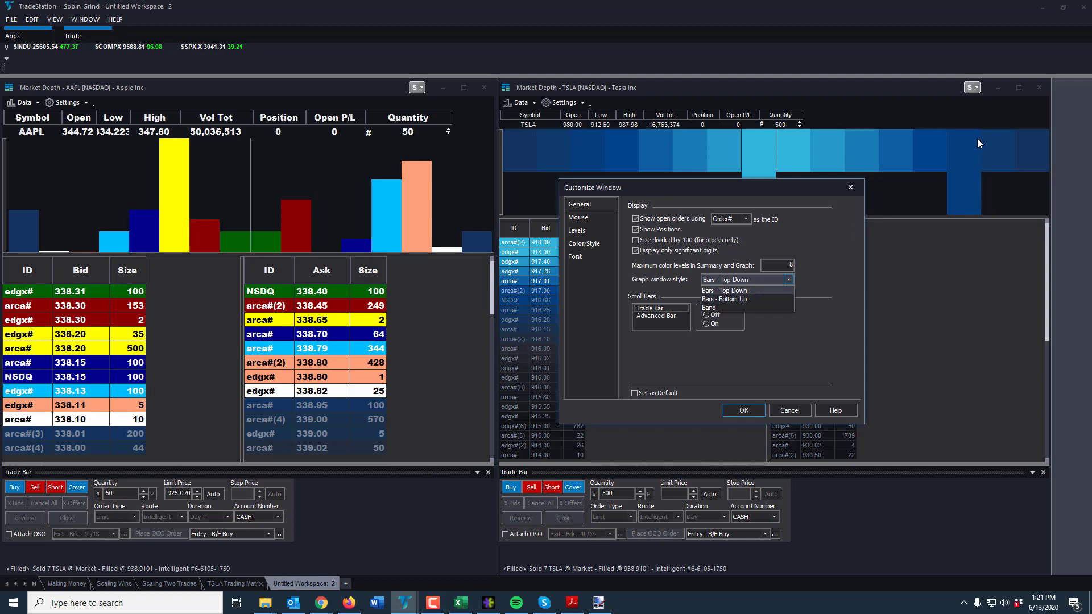
left_click(731, 299)
double_click(786, 264)
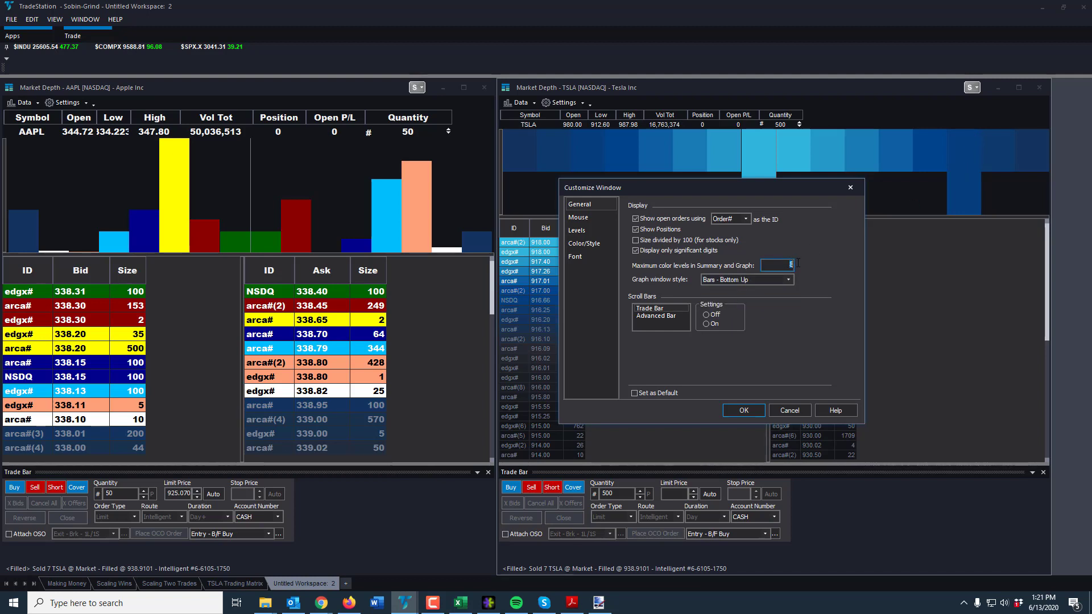
left_click(742, 409)
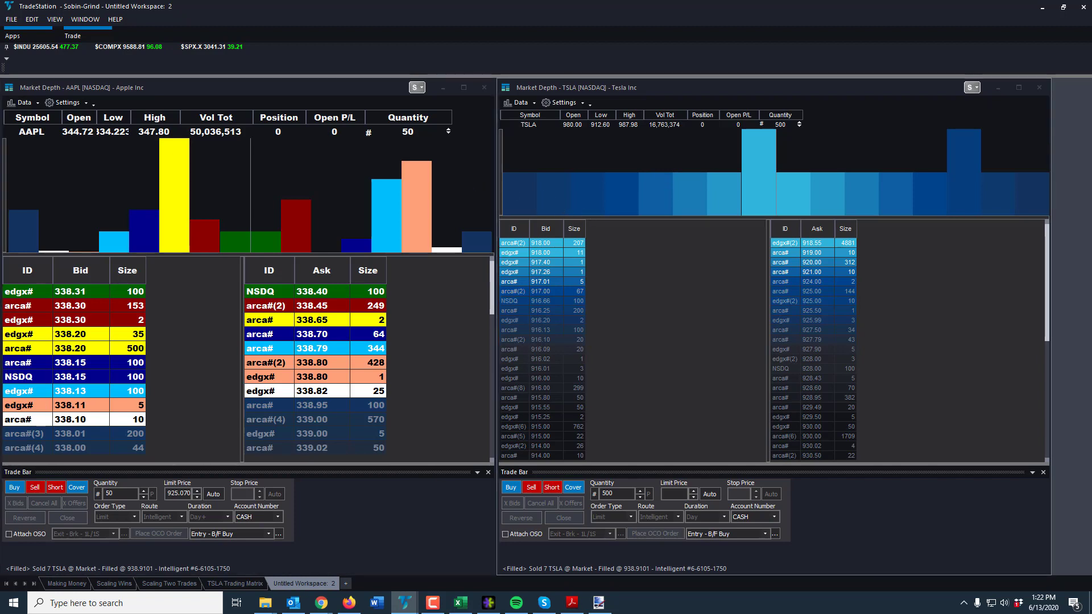
In the TSLA window's Customize Window levels page, give Level 1 a green background.
key("F10")
left_click(572, 107)
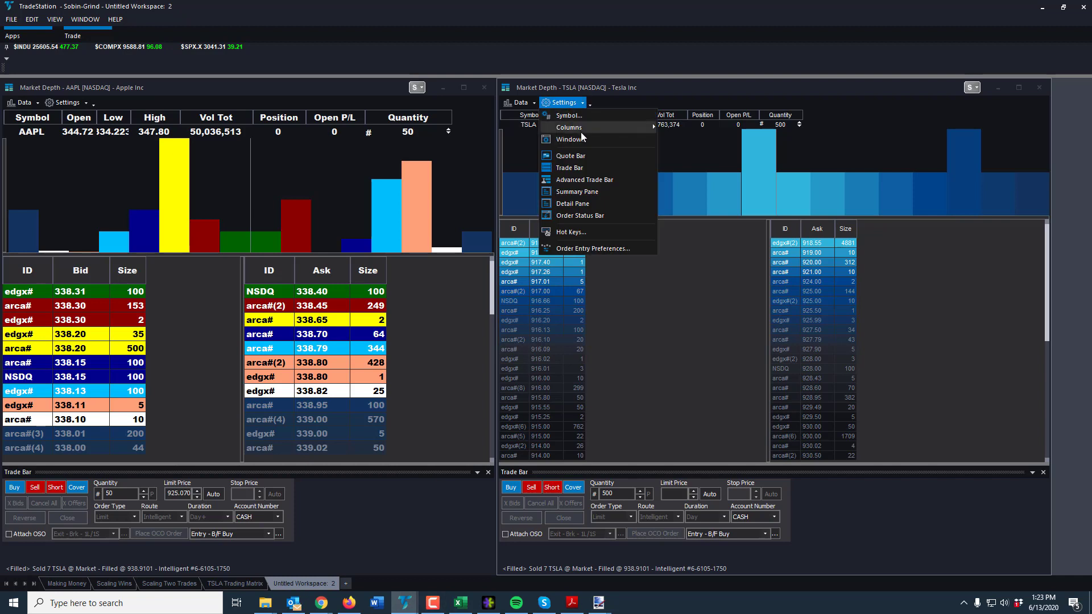
left_click(585, 140)
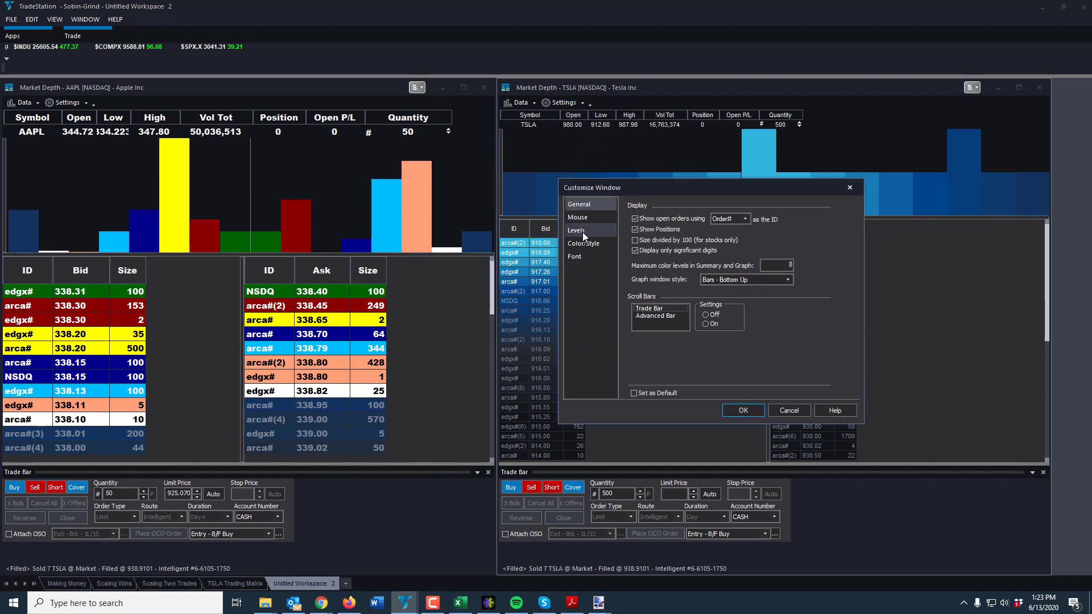
left_click(583, 231)
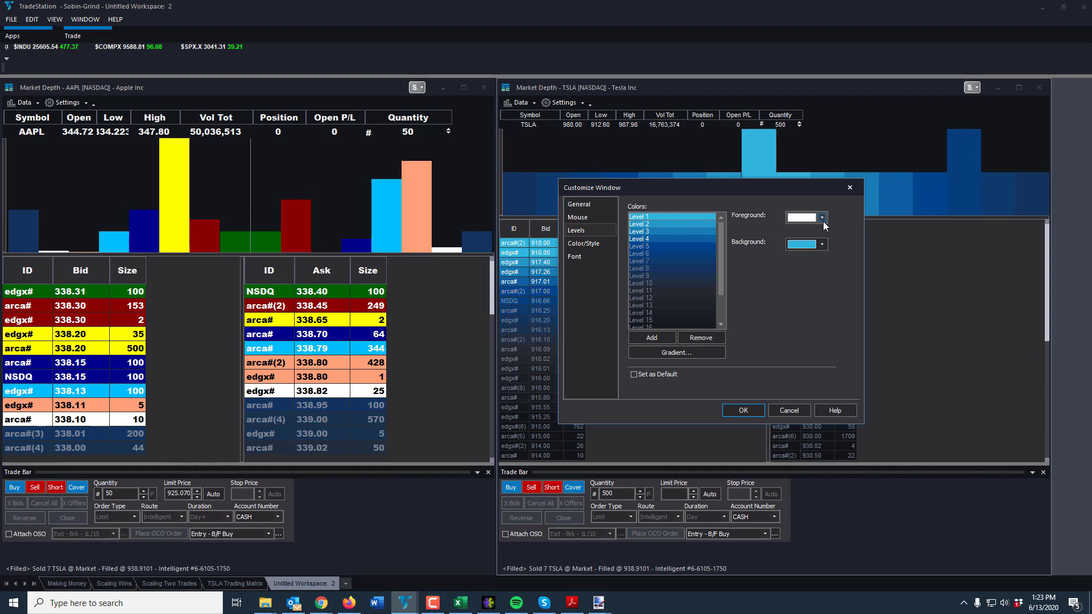
left_click(821, 245)
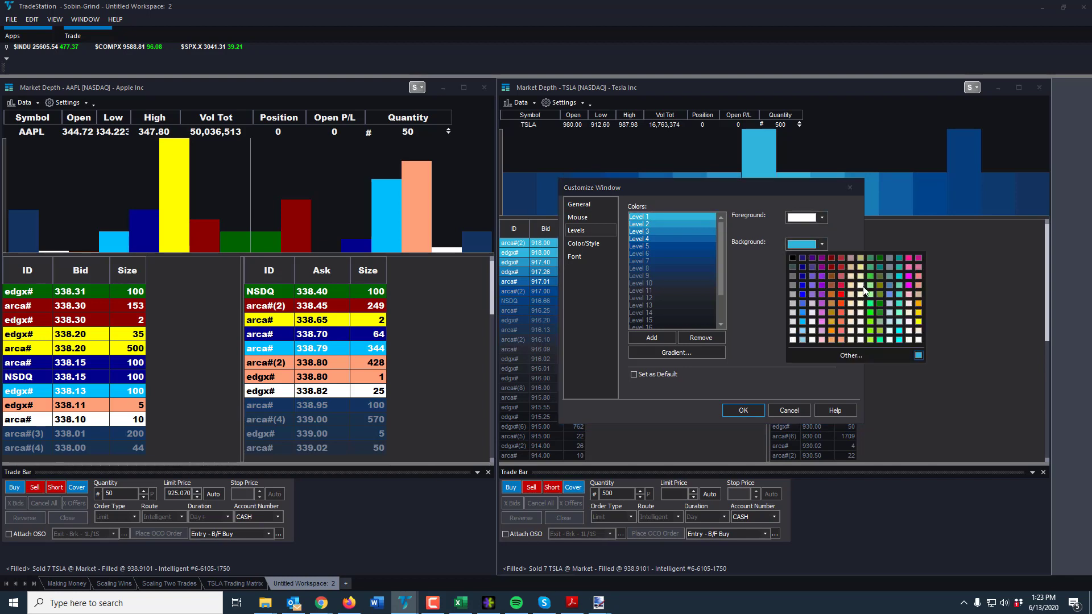
left_click(881, 263)
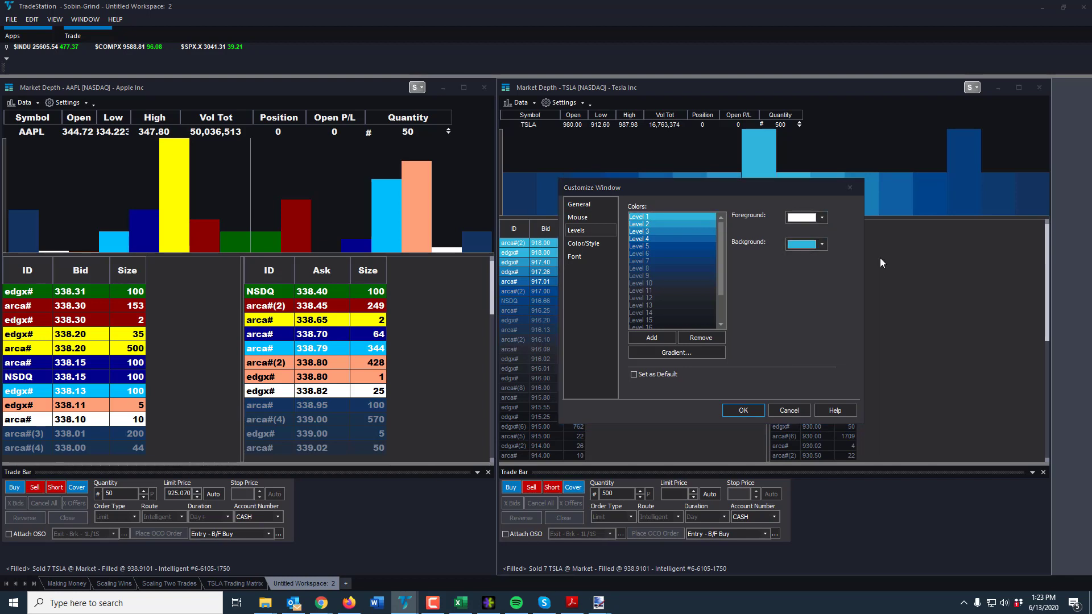
Give Level 2 a dark red background and Level 3 yellow with black text.
left_click(699, 224)
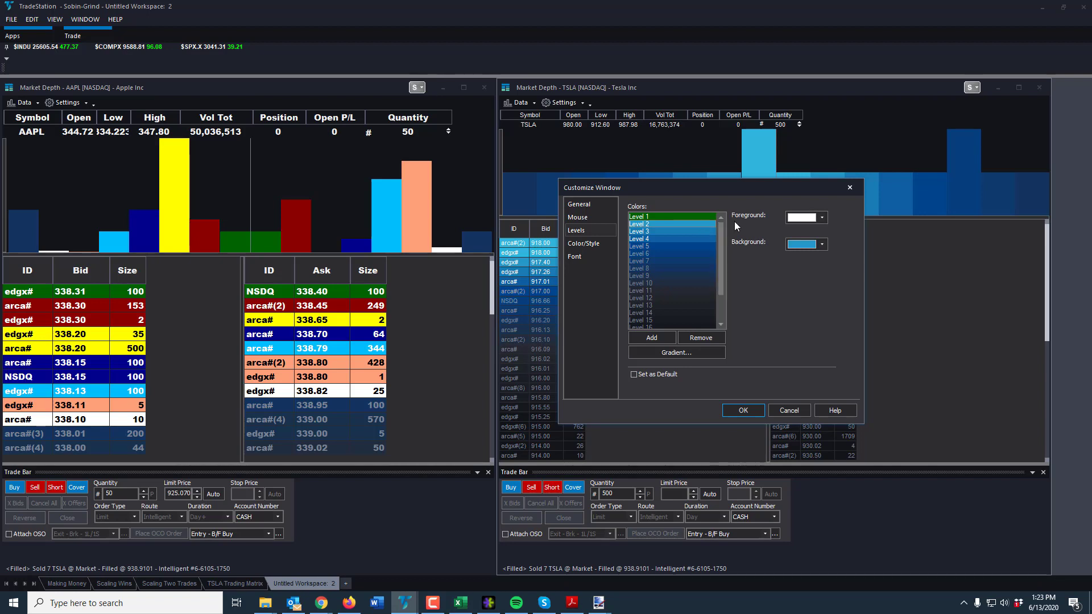
left_click(820, 245)
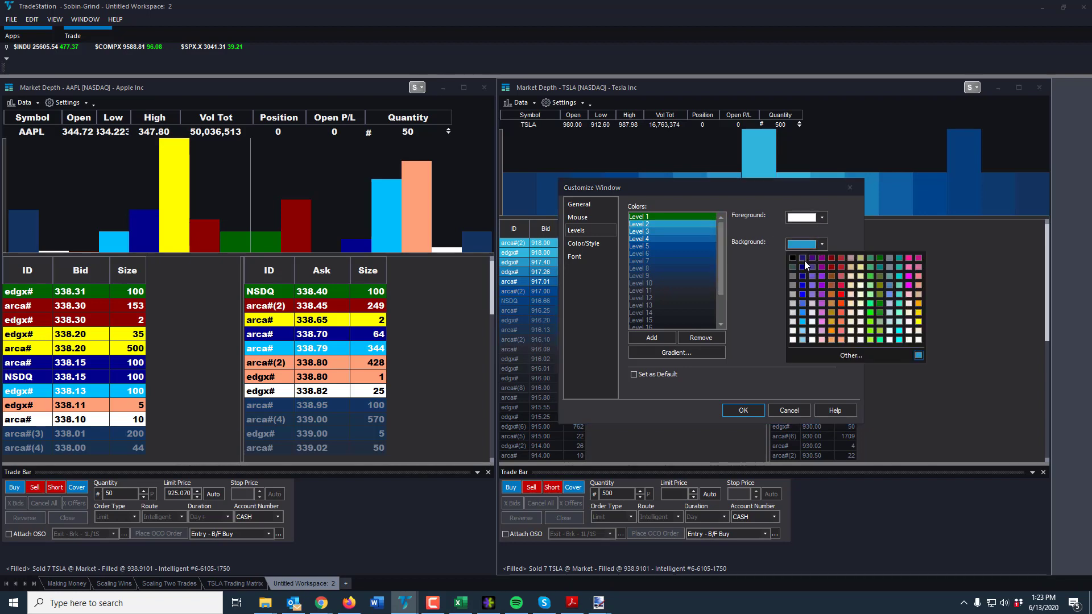
left_click(832, 267)
left_click(683, 228)
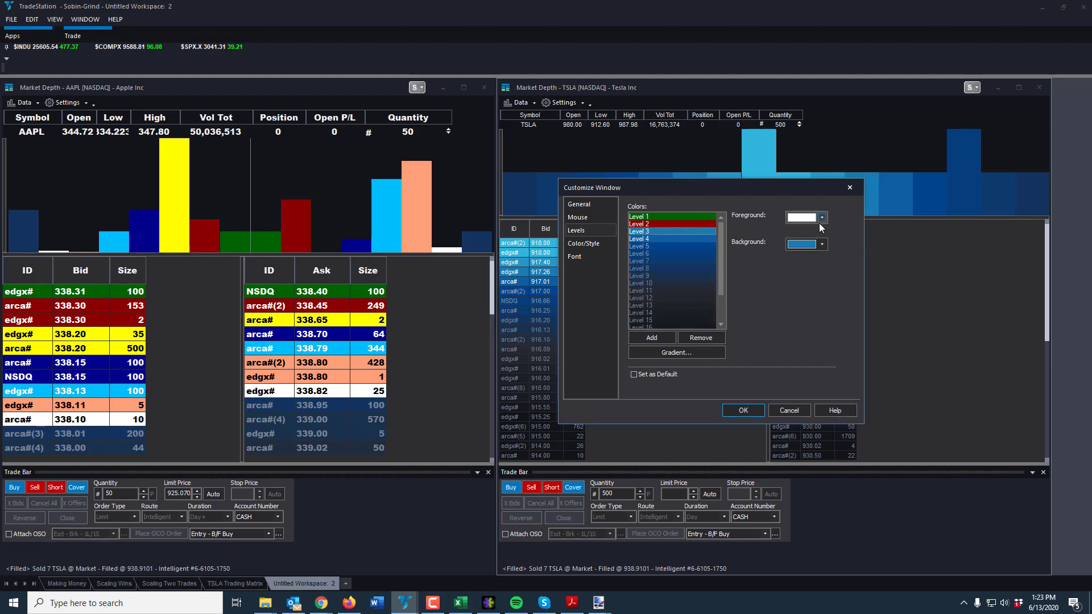
left_click(822, 244)
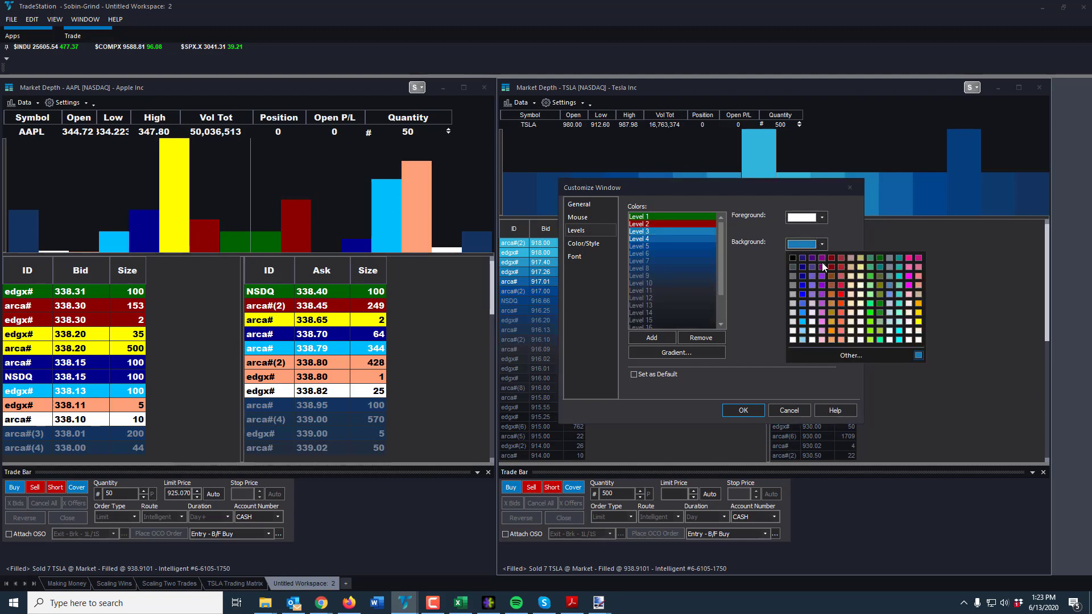
left_click(918, 322)
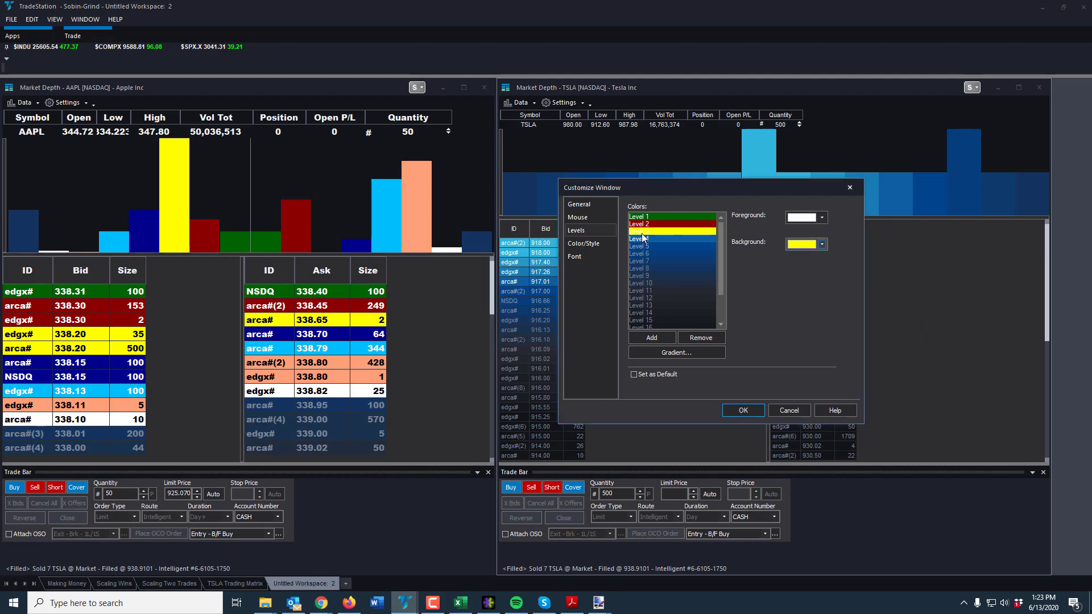
left_click(821, 218)
left_click(791, 239)
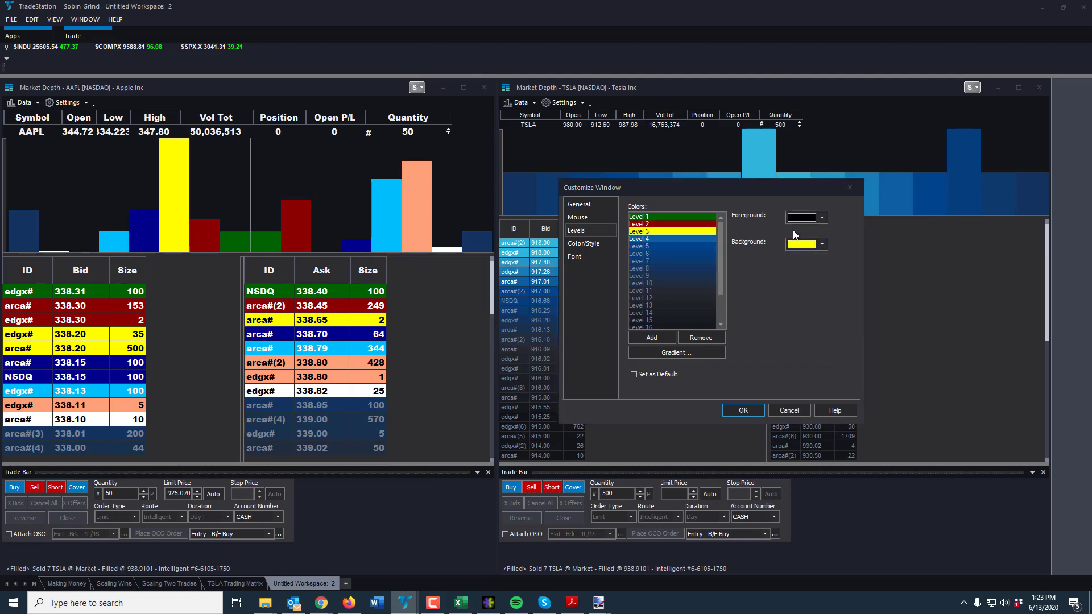
Give Level 4 a navy background and Level 5 bright blue with white text.
left_click(669, 237)
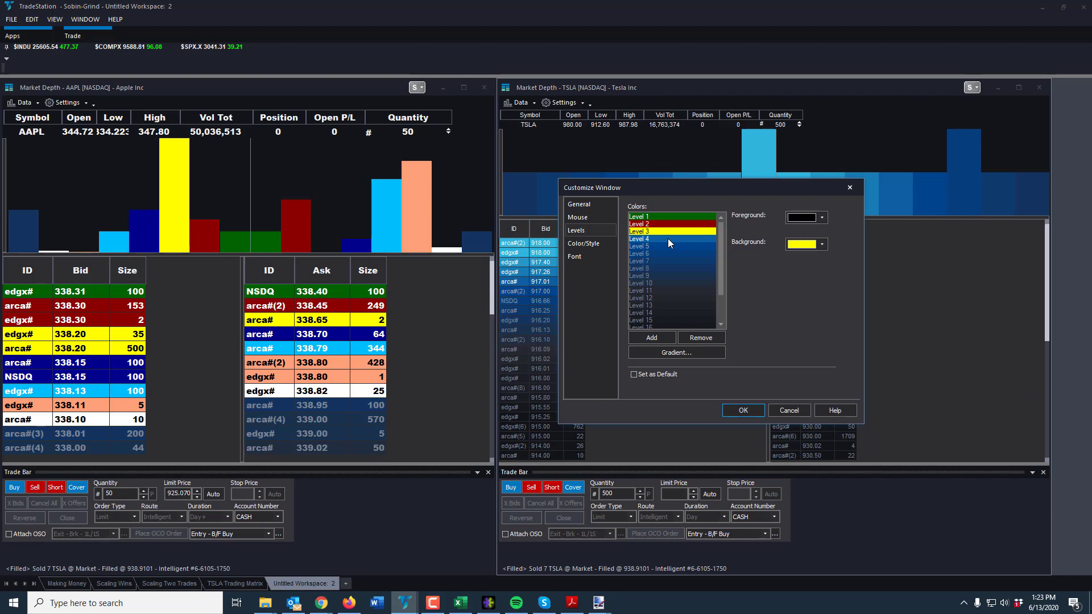
left_click(822, 244)
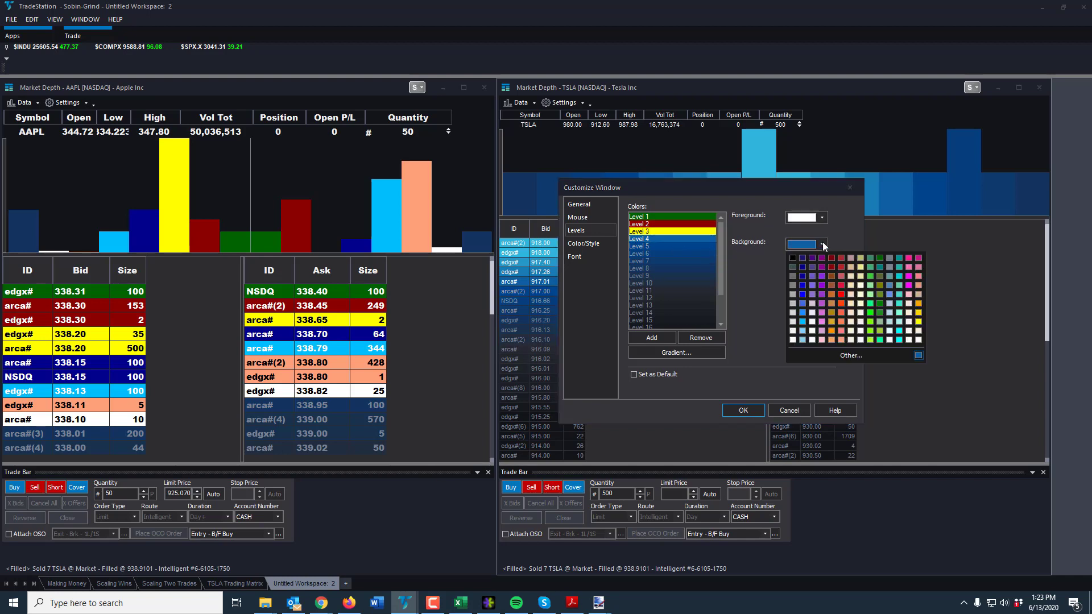
left_click(802, 276)
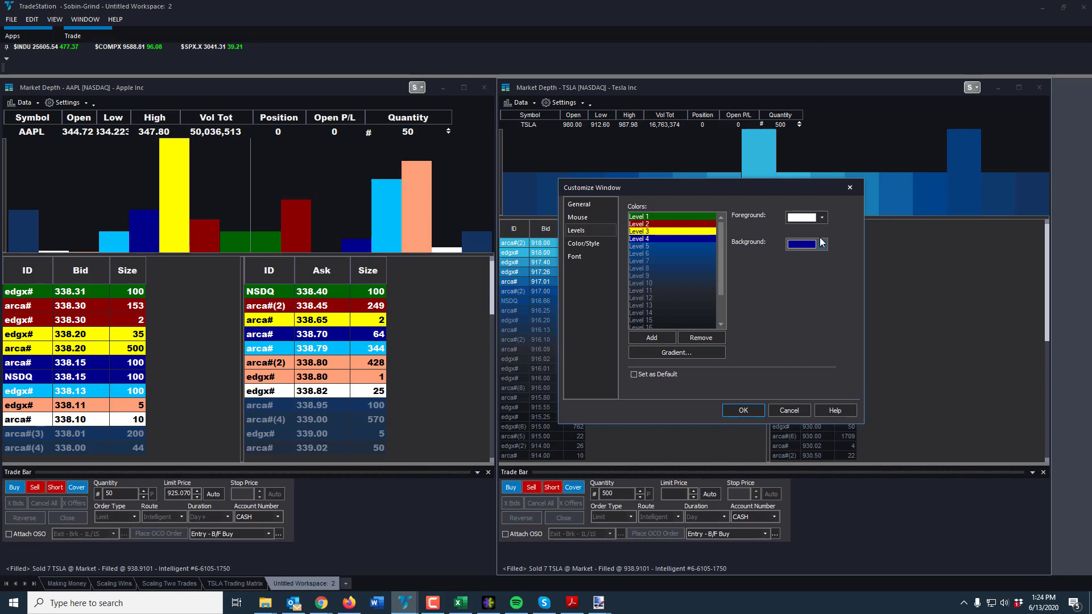
left_click(667, 246)
left_click(822, 245)
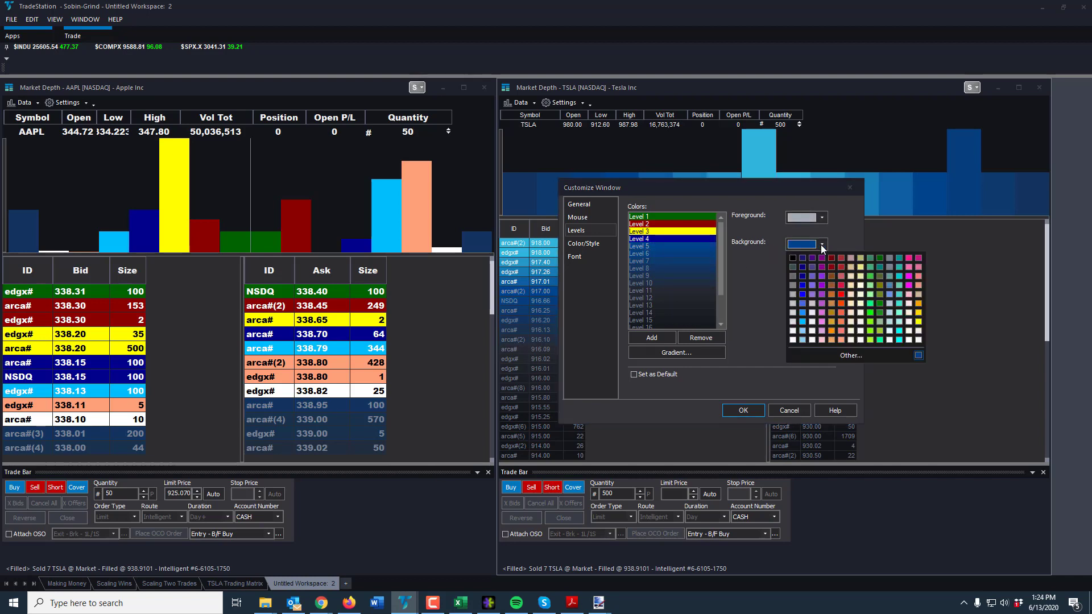
left_click(803, 312)
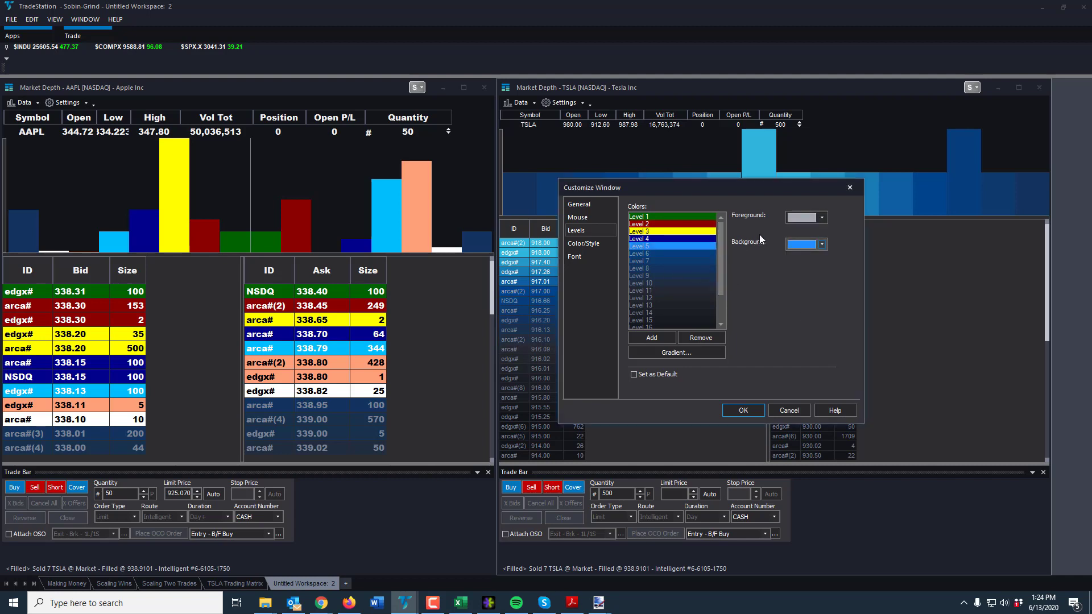
left_click(820, 218)
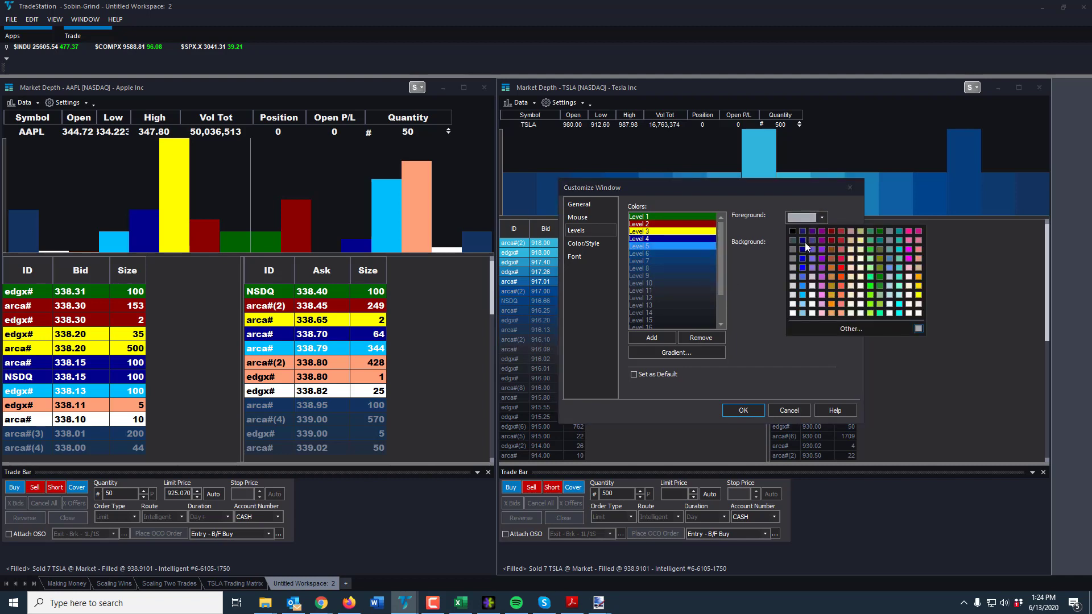
left_click(792, 313)
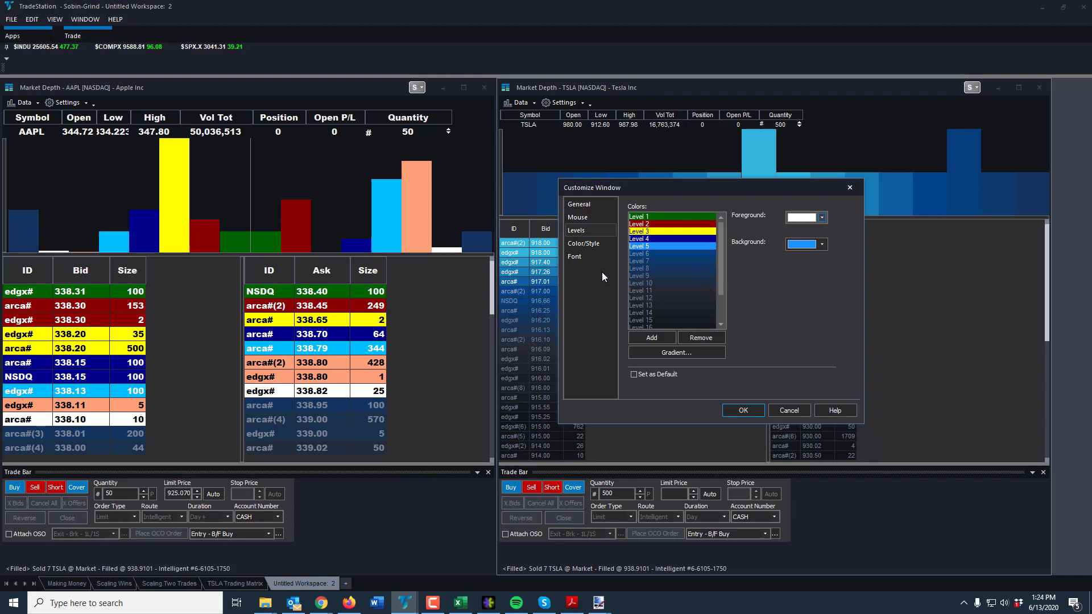
Make Level 6 salmon and Level 7 white, both with black text, and apply.
left_click(648, 253)
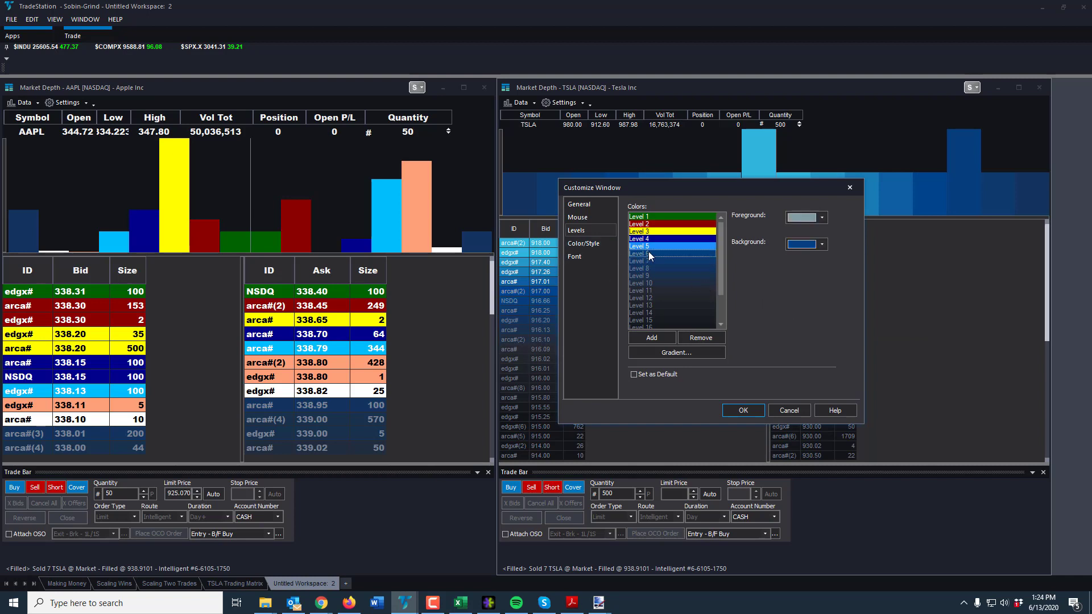
left_click(814, 246)
left_click(842, 335)
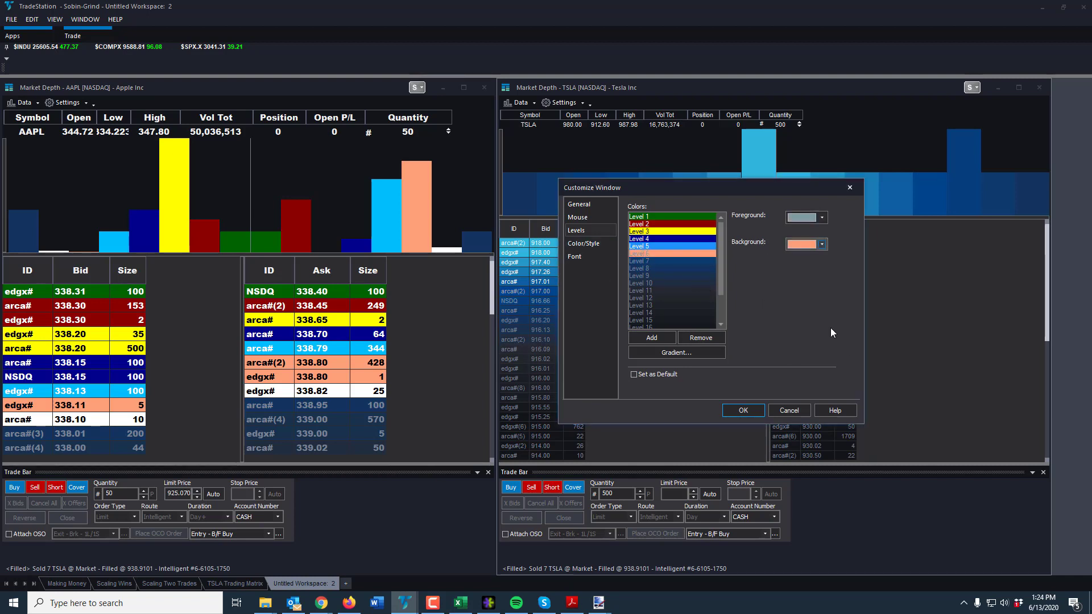
left_click(811, 219)
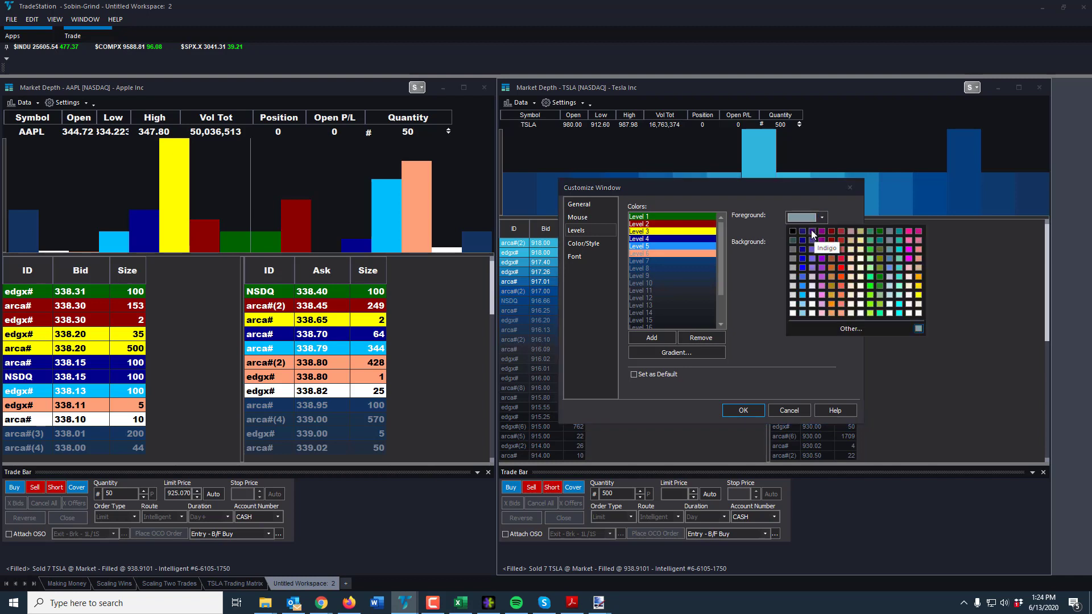
left_click(792, 231)
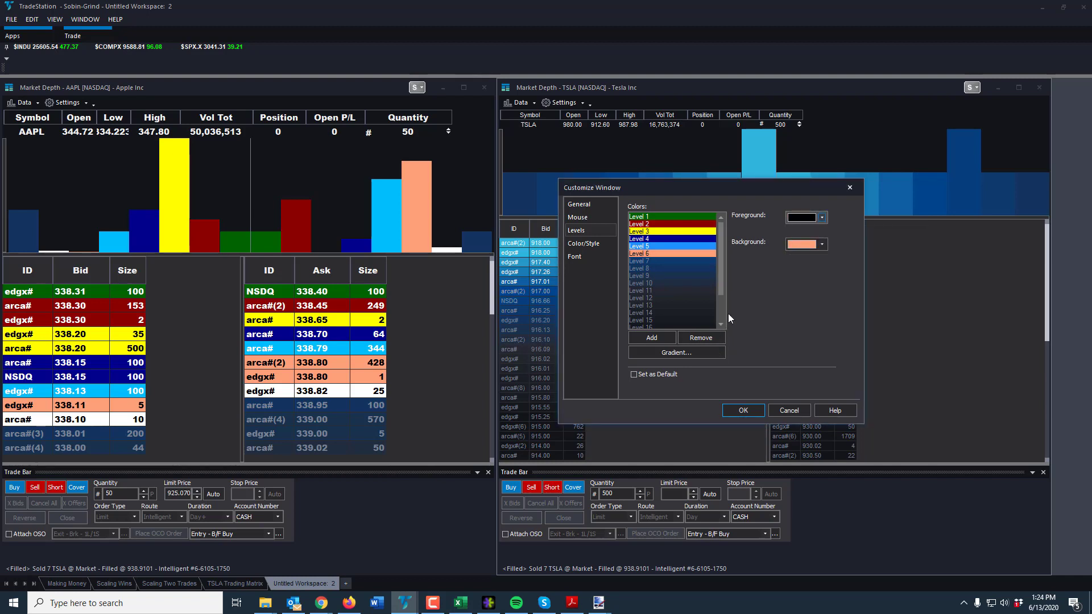
left_click(643, 260)
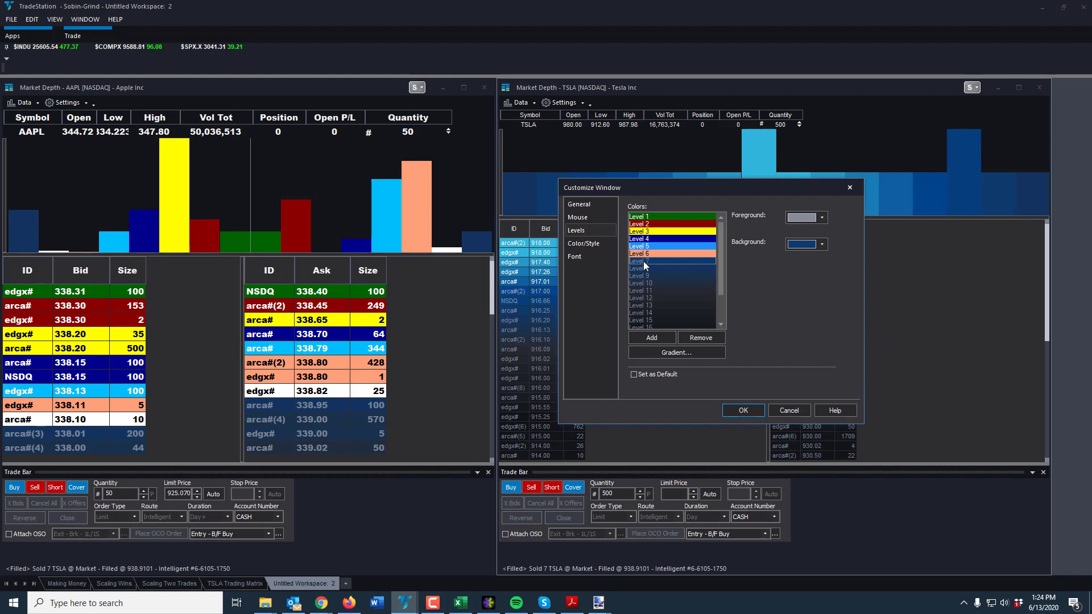
left_click(821, 244)
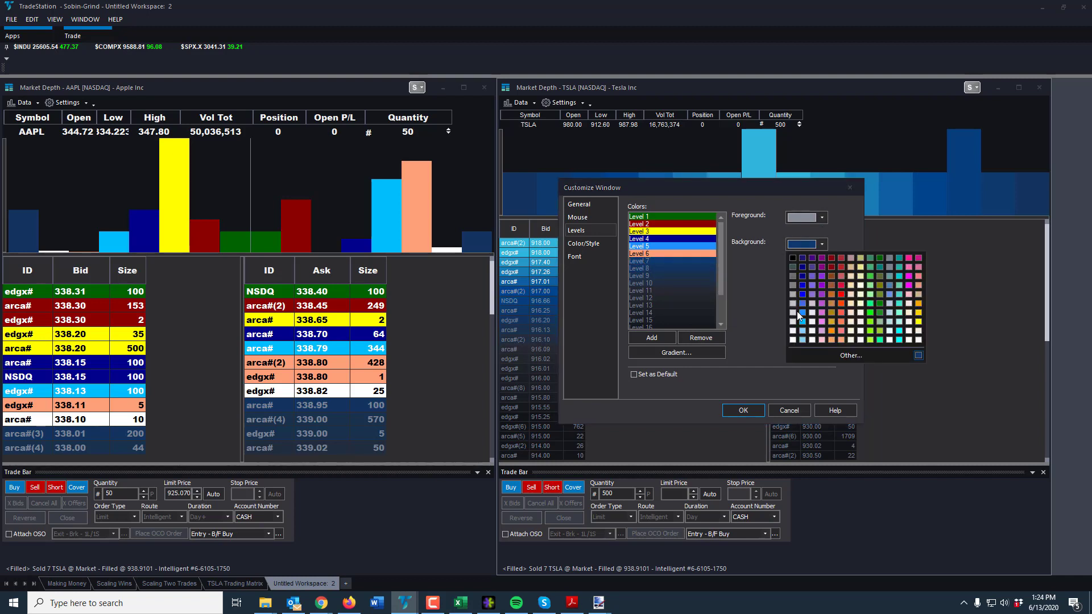
left_click(792, 338)
left_click(825, 217)
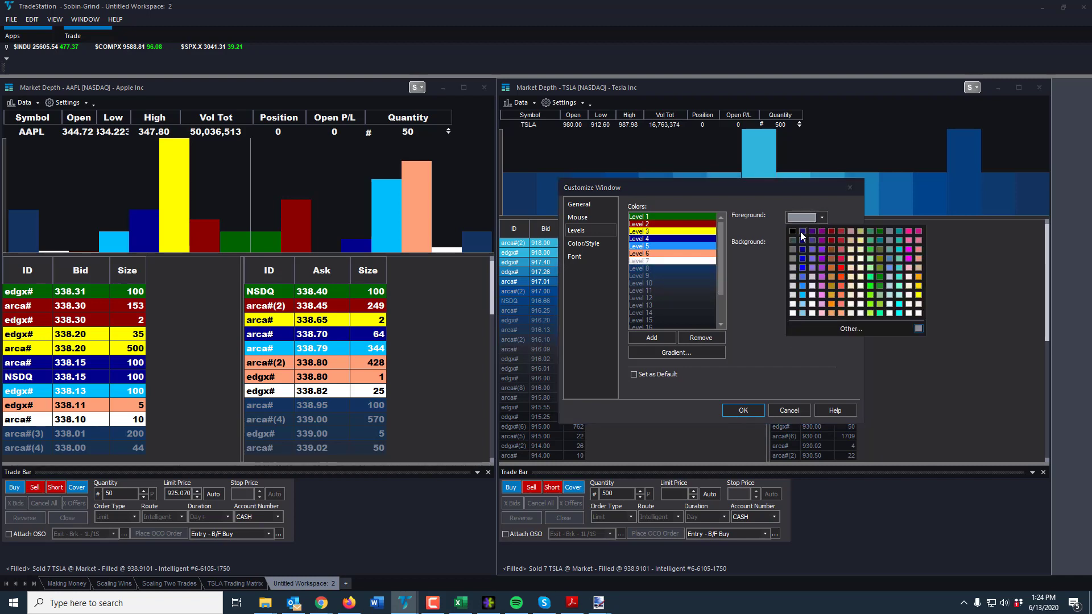
left_click(793, 232)
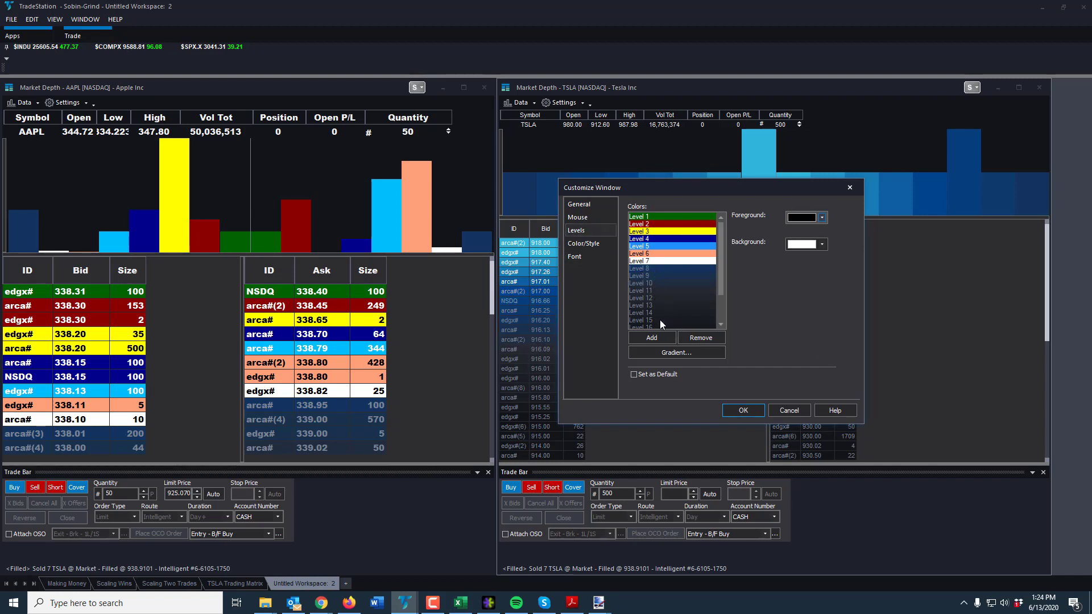
left_click(738, 408)
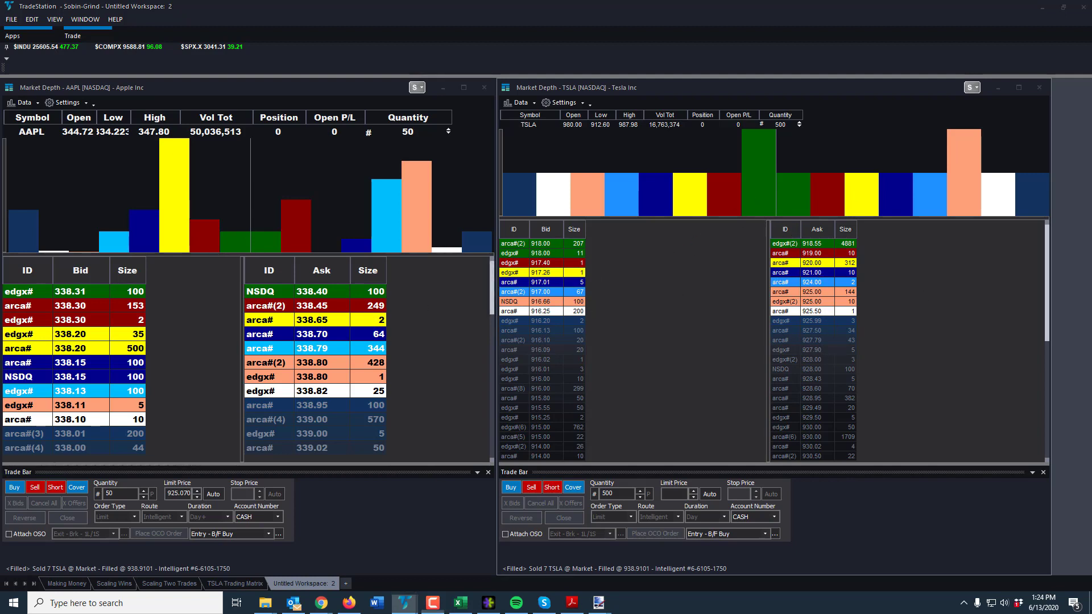
Set the TSLA depth window's font to Arial Black, Bold, size 11.
double_click(566, 315)
left_click(575, 257)
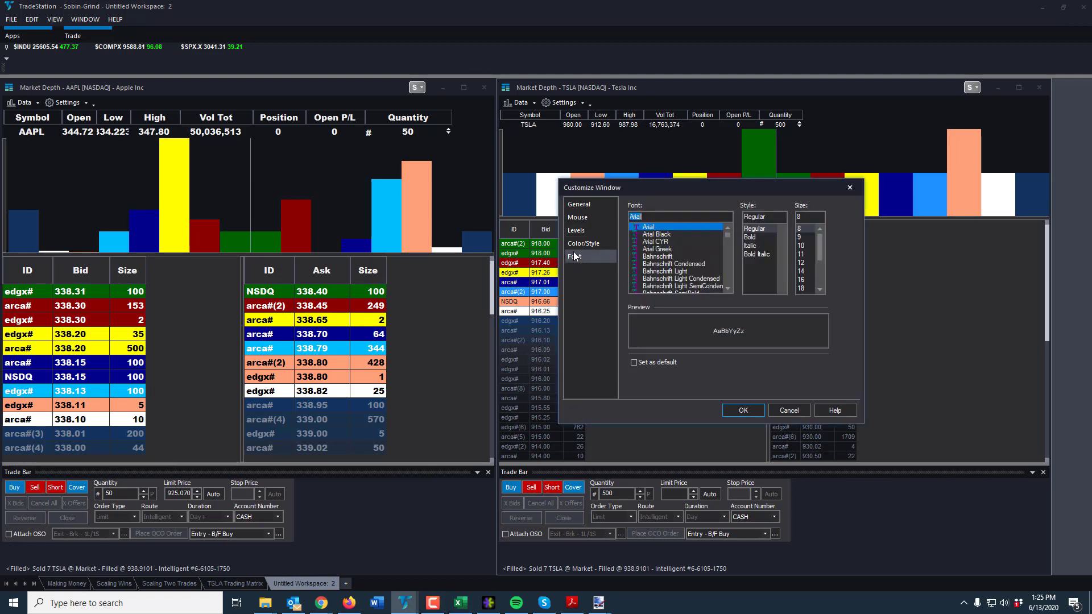
left_click(670, 234)
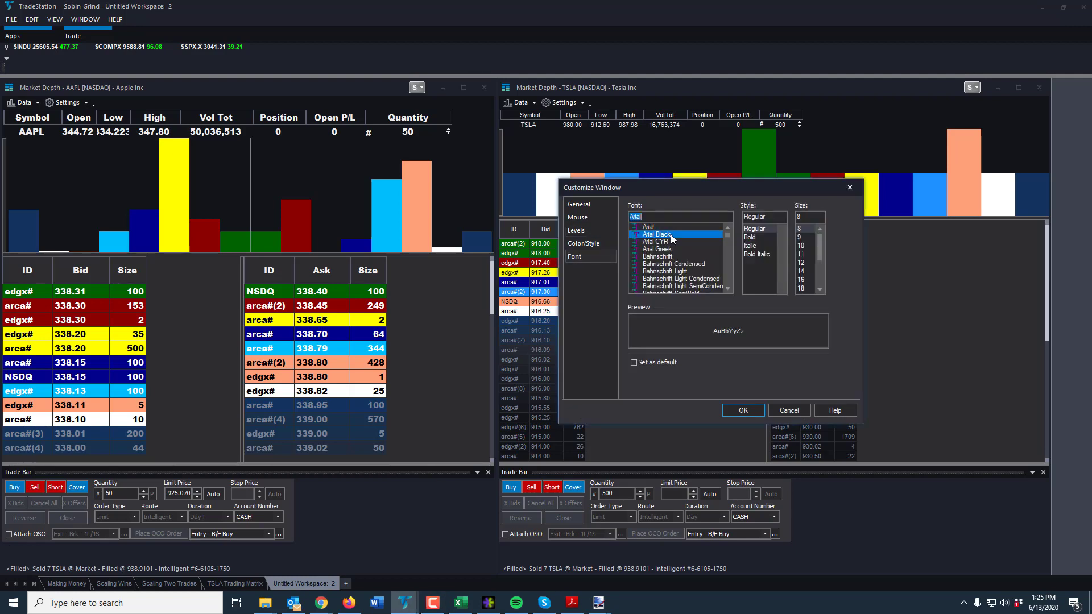
left_click(757, 238)
left_click(805, 253)
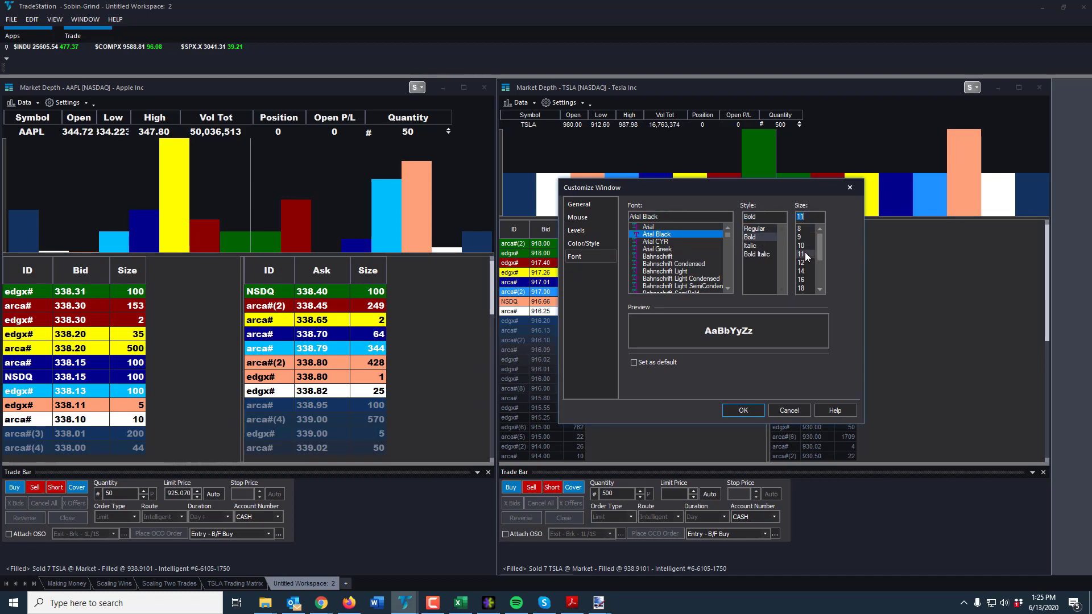
left_click(741, 412)
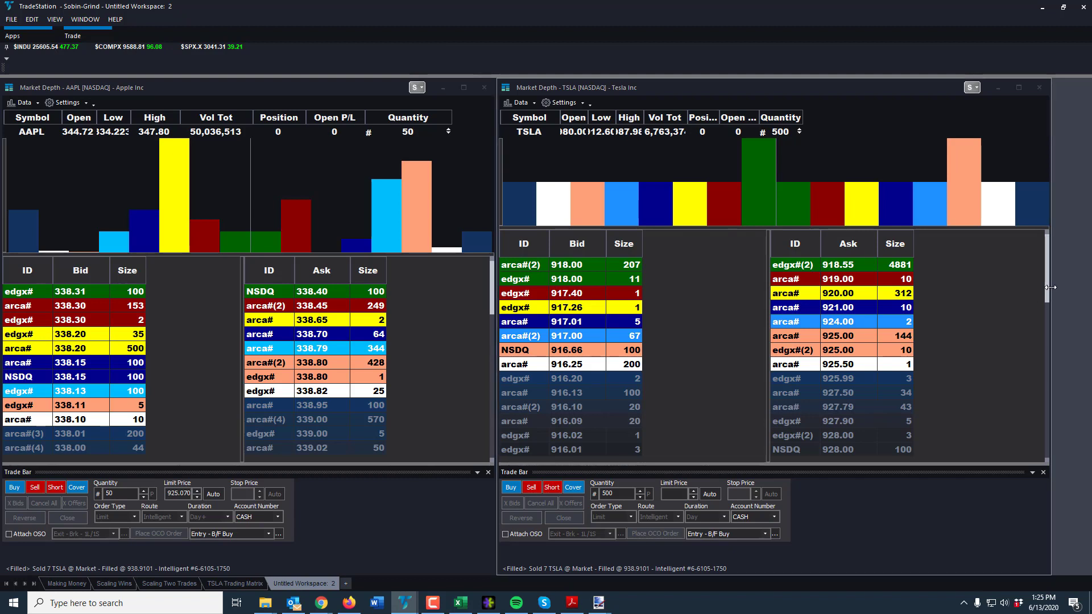
Narrow the TSLA depth window's width and slim its Bid column.
left_click_drag(1050, 288, 803, 291)
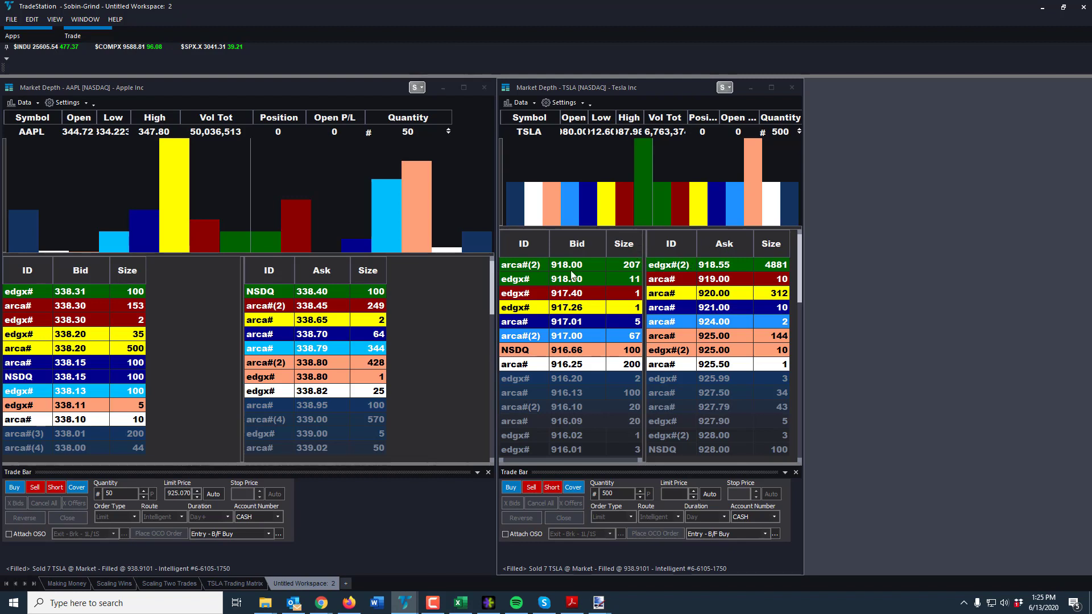
mouse_move(606, 242)
left_mouse_down()
mouse_move(589, 236)
mouse_move(605, 237)
left_mouse_up()
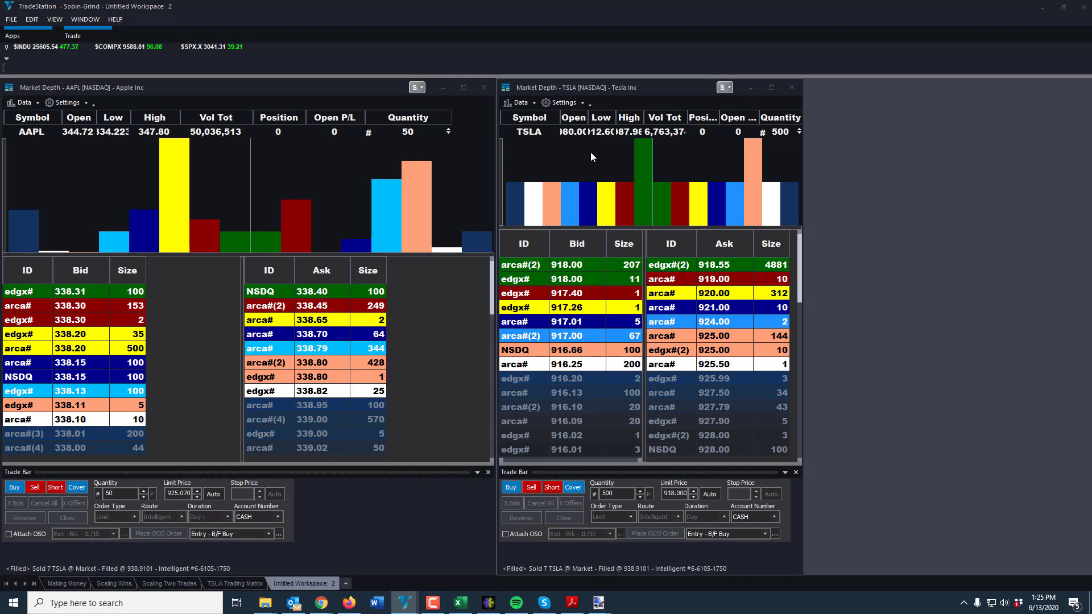
Load NETE, switch back to TSLA, and narrow the quote row's Symbol column.
type("NETE")
key("Return")
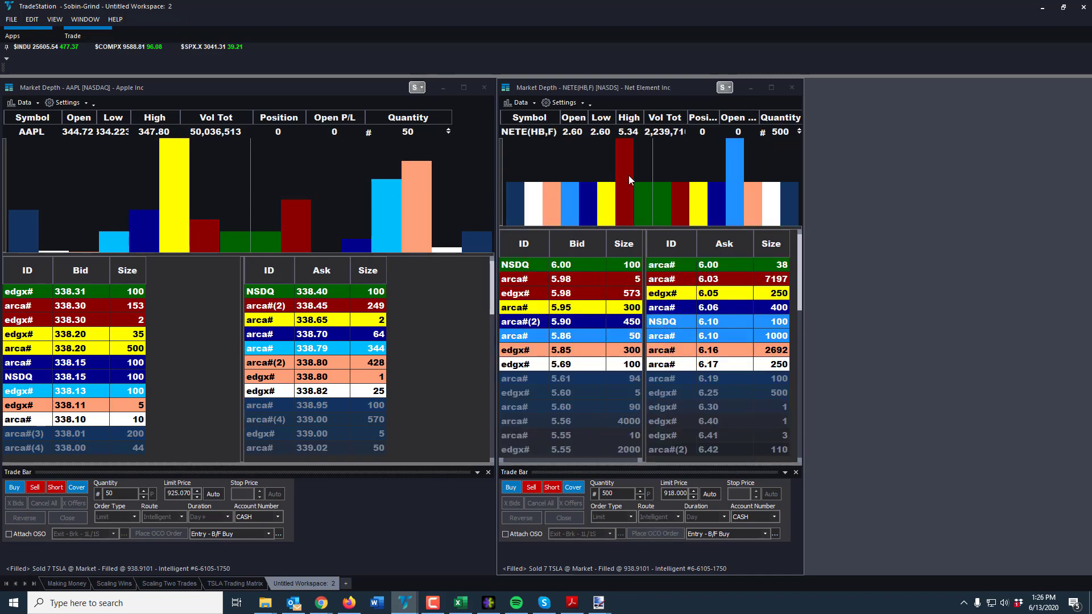
type("tsla")
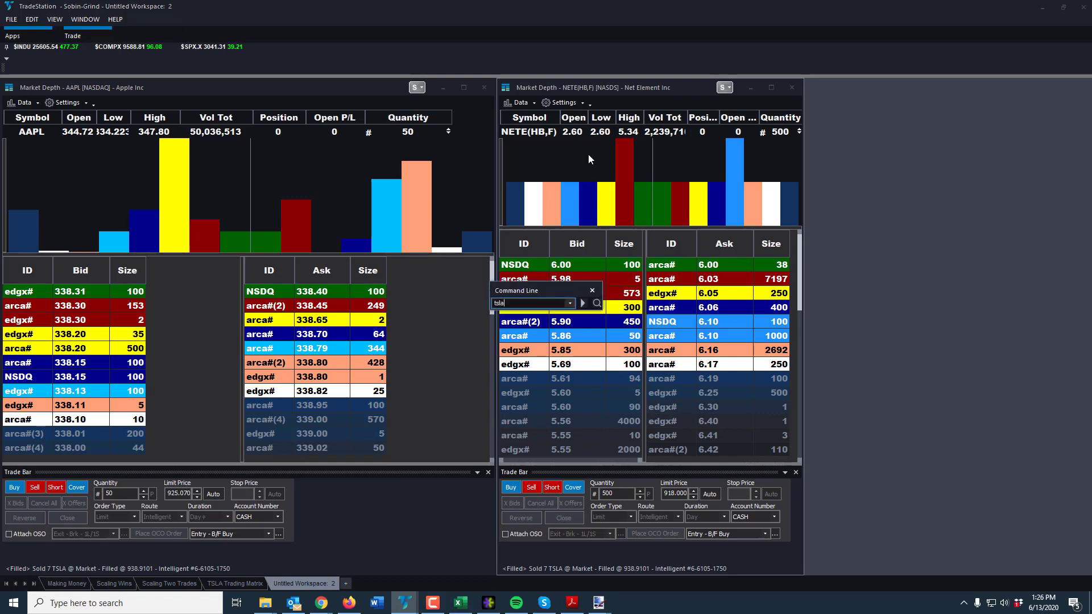
key("Return")
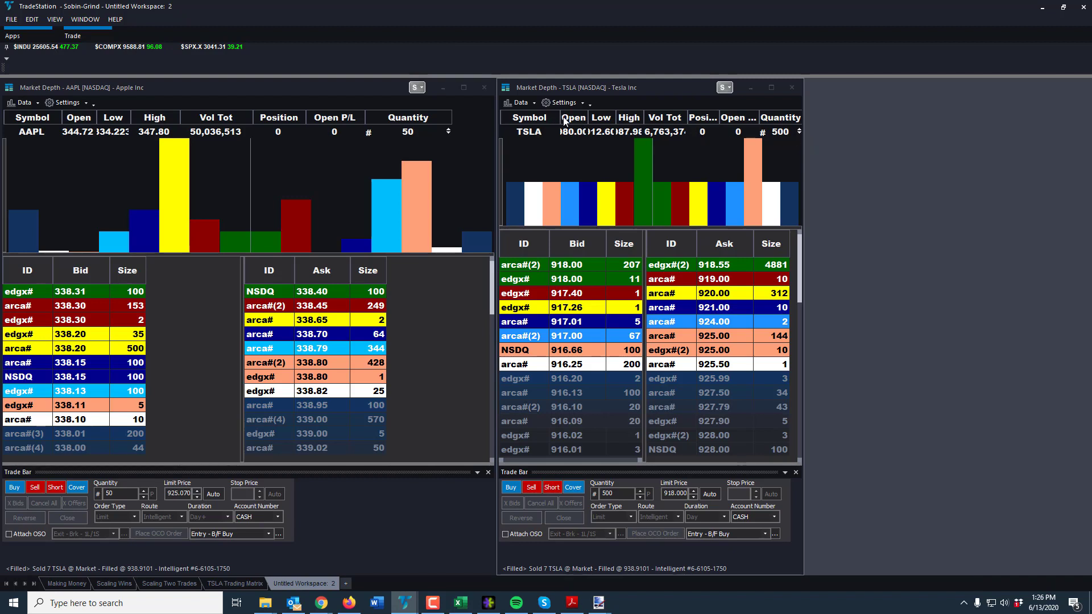
left_click_drag(561, 117, 709, 117)
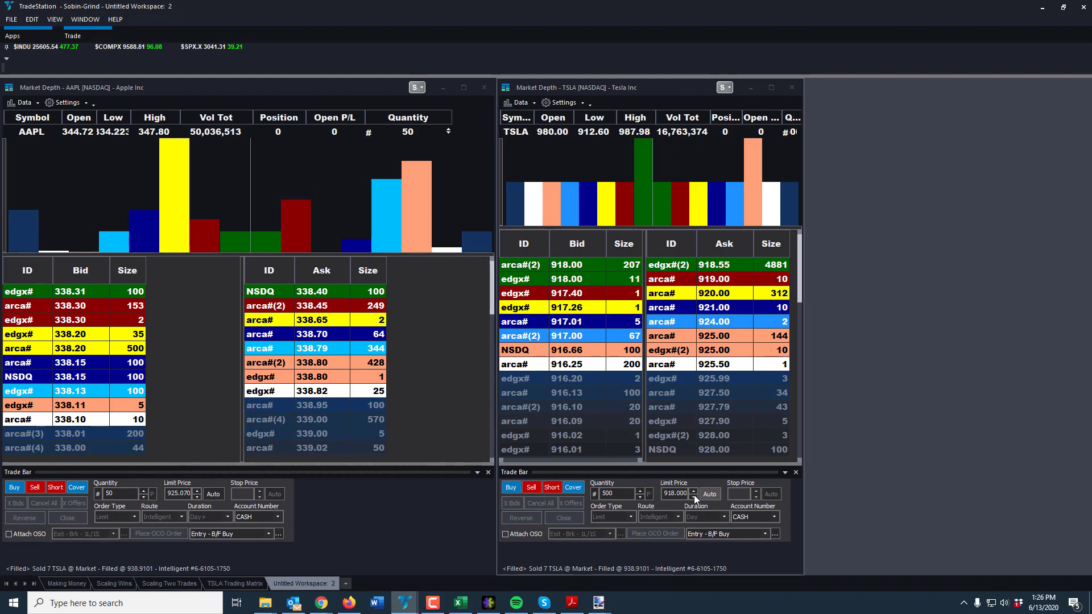
Check the TSLA Trade Bar's order type, route, duration and entry strategy lists, keeping Intelligent and Day.
left_click(628, 516)
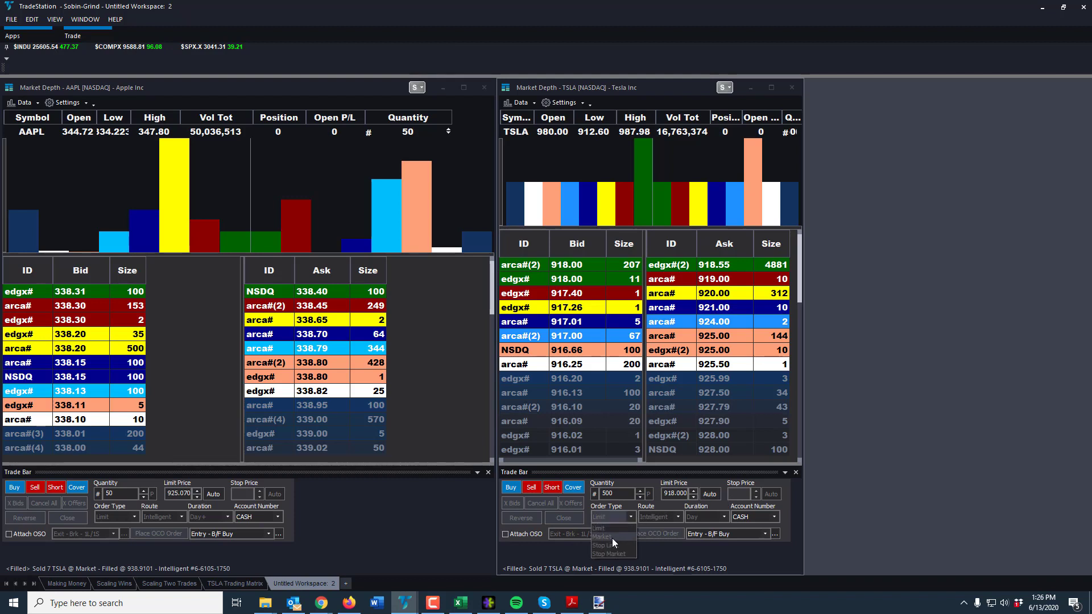
left_click(612, 548)
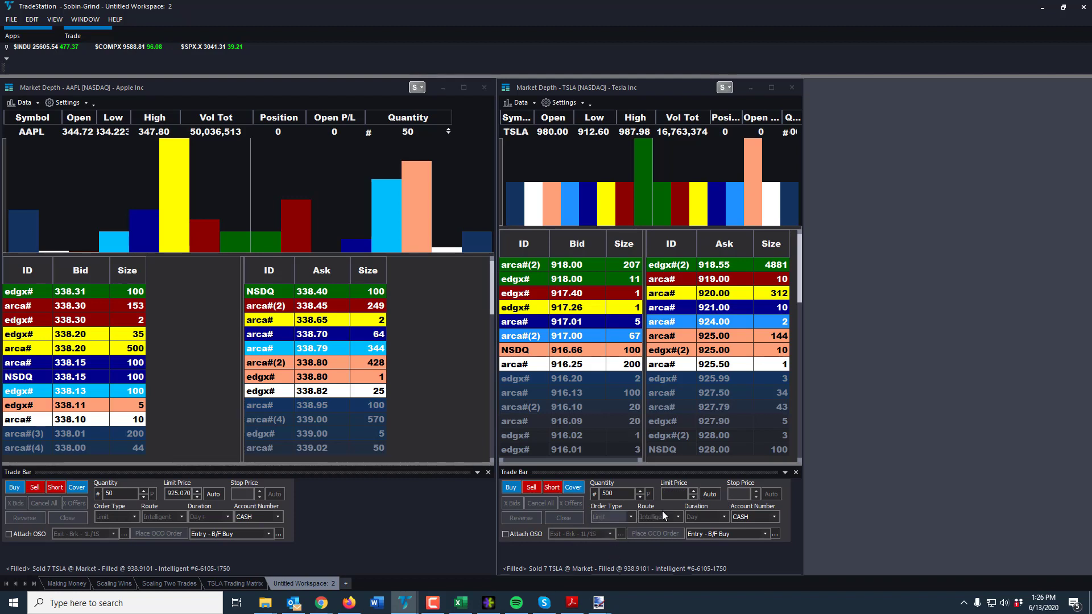
left_click(629, 517)
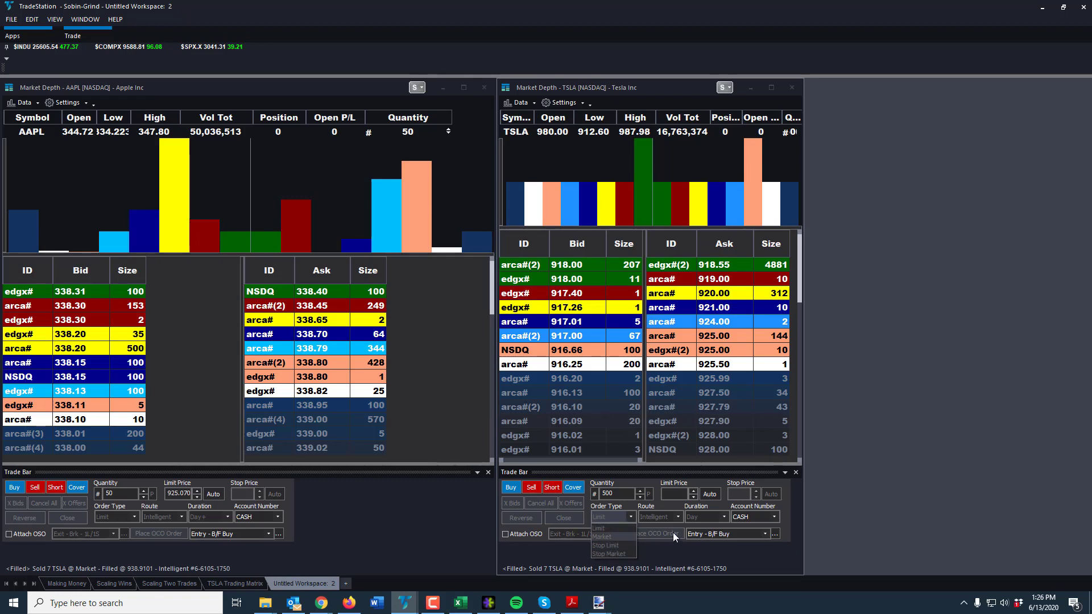
left_click(667, 515)
left_click(678, 516)
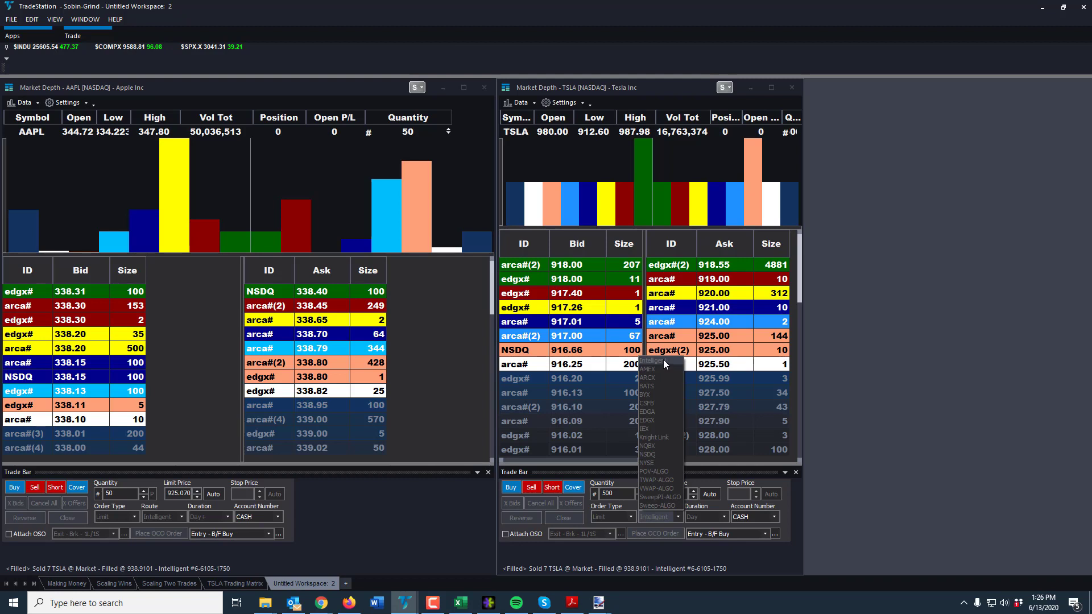
left_click(725, 519)
left_click(722, 516)
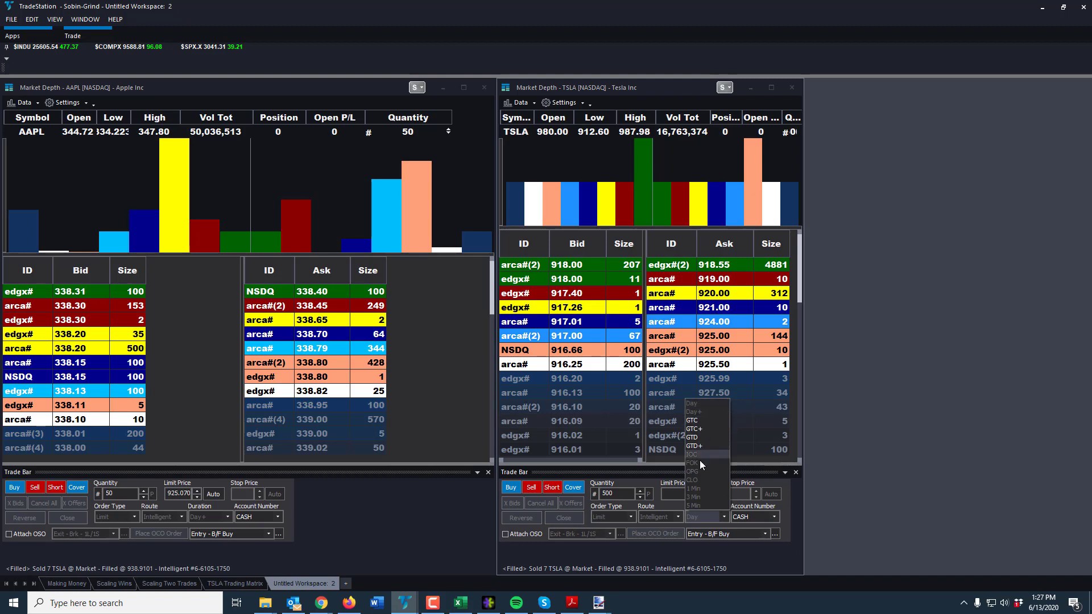
left_click(716, 517)
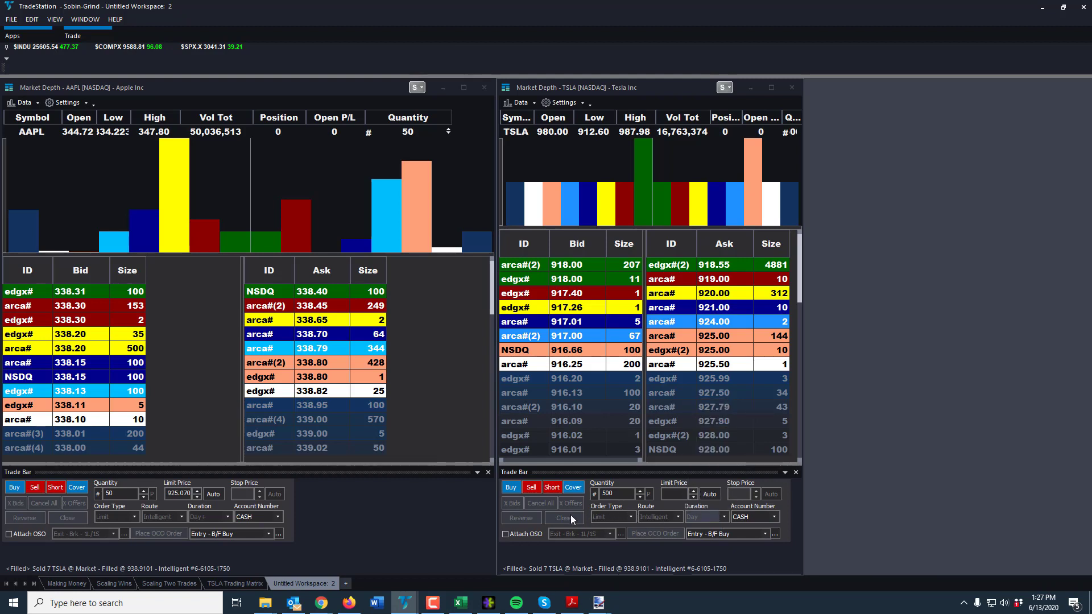
left_click(728, 534)
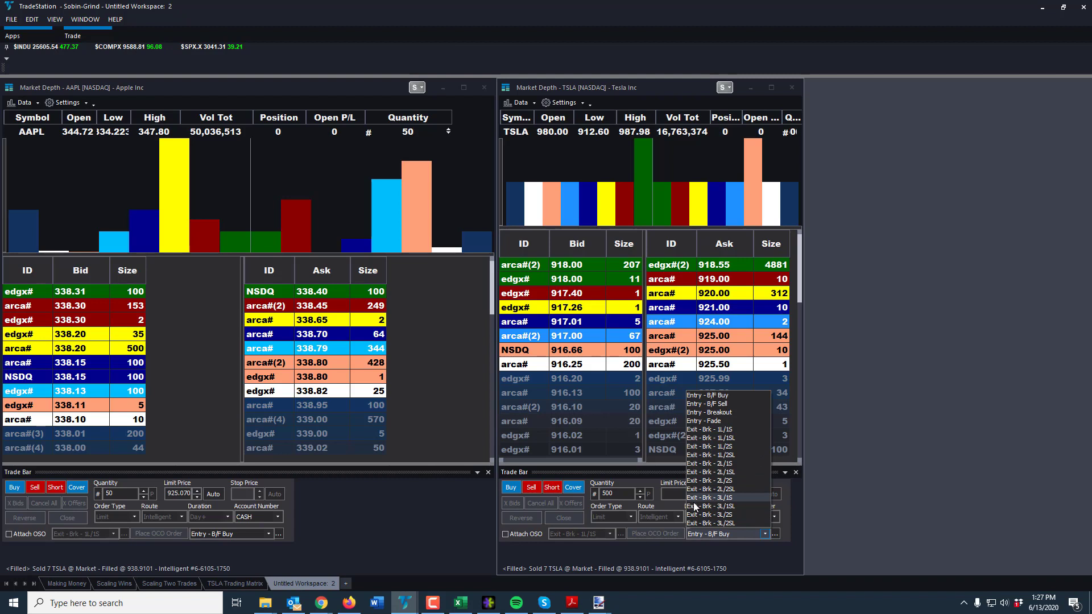
left_click(641, 558)
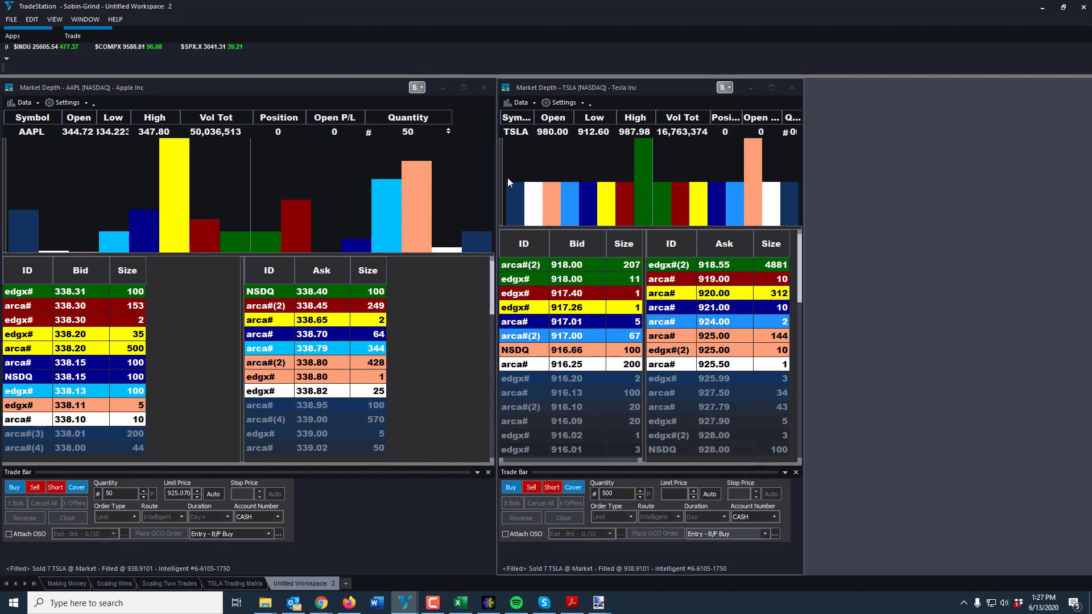
Narrow the AAPL window, then turn off the TSLA window's Trade Bar, keeping its Quote Bar.
left_click_drag(495, 341, 311, 322)
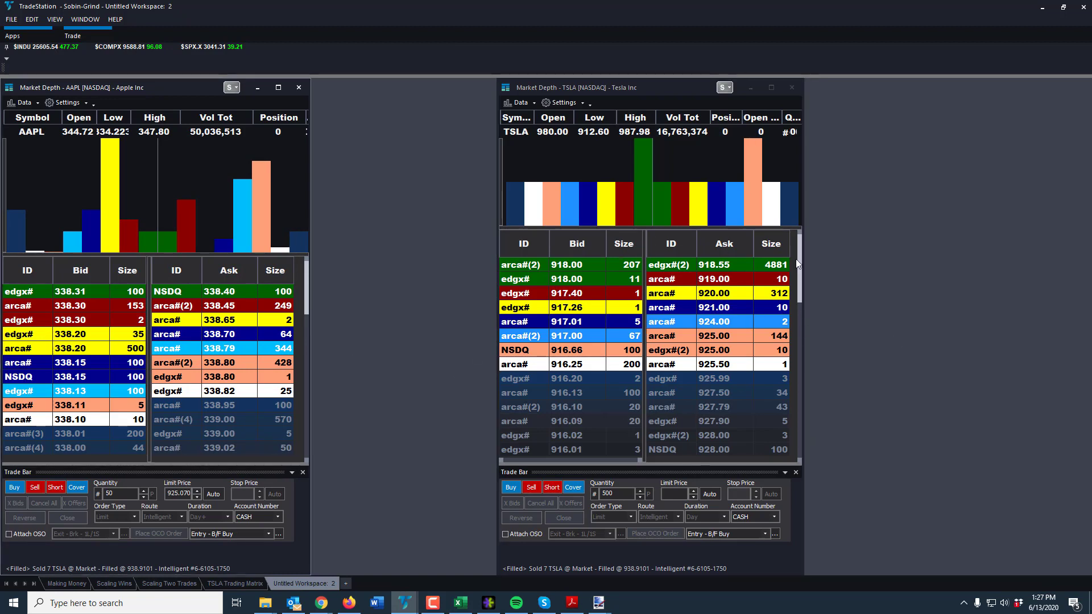
left_click(564, 103)
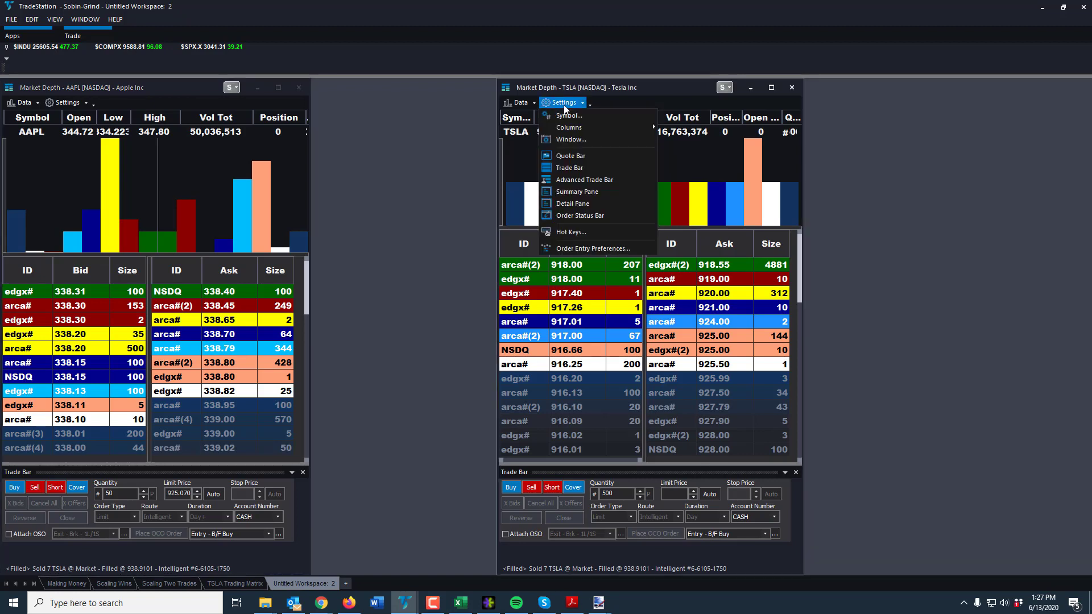
left_click(589, 158)
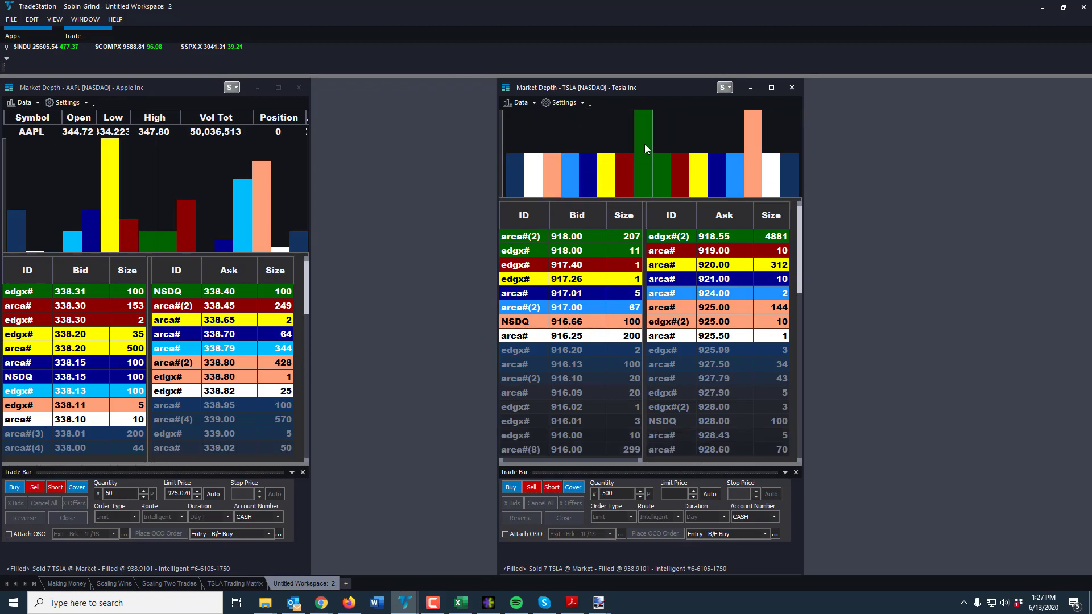
left_click(568, 102)
left_click(567, 152)
left_click(564, 103)
left_click(578, 167)
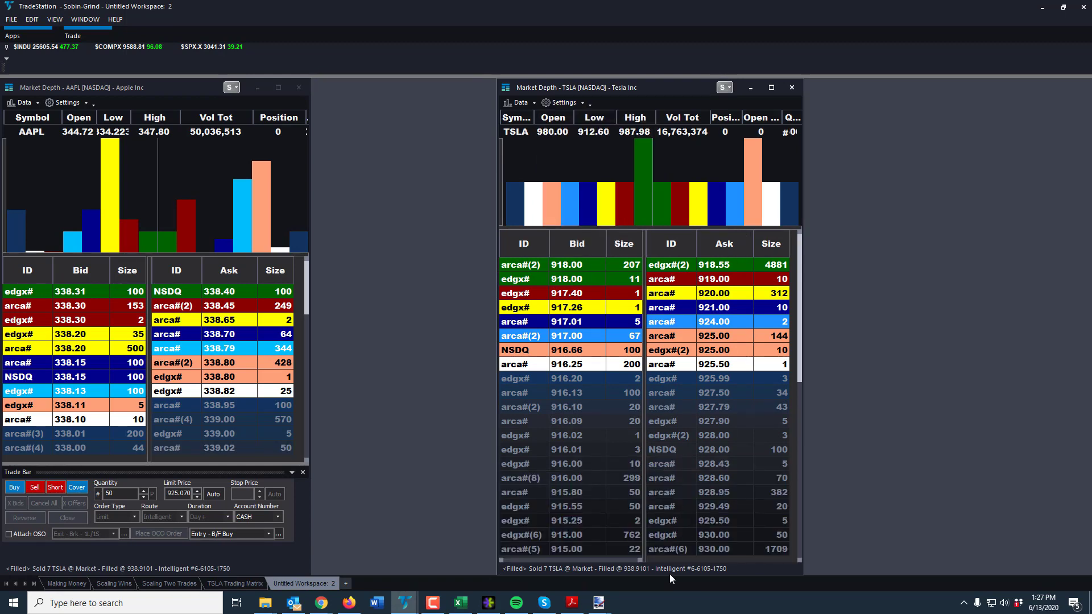
Add the Advanced Trade Bar to the TSLA window and lengthen it to show rows down to 916.09.
left_click_drag(667, 574, 704, 405)
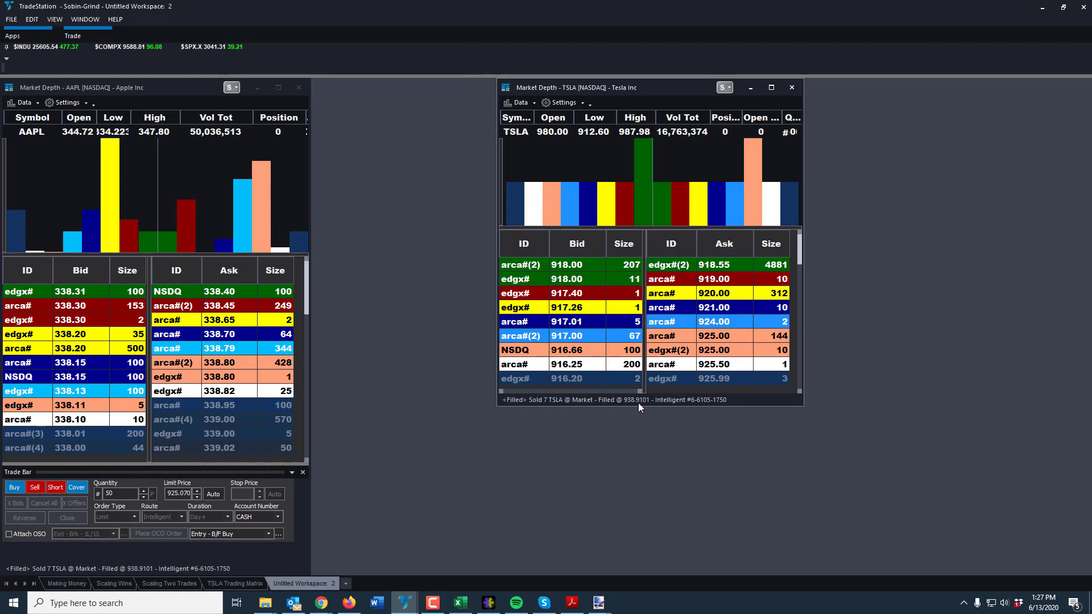
left_click(561, 103)
left_click(569, 179)
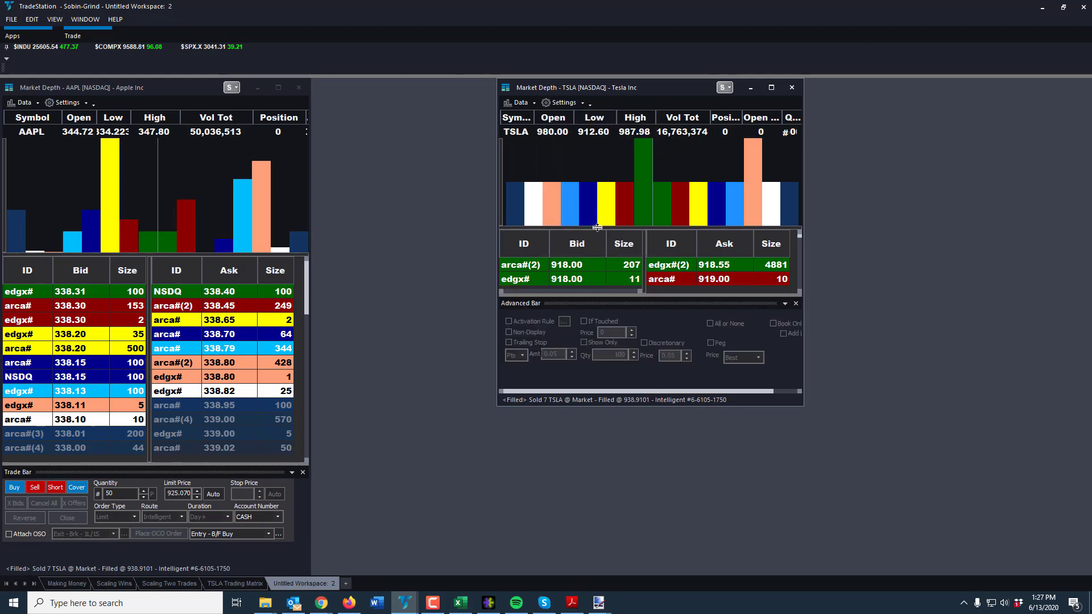
left_click_drag(647, 406, 621, 547)
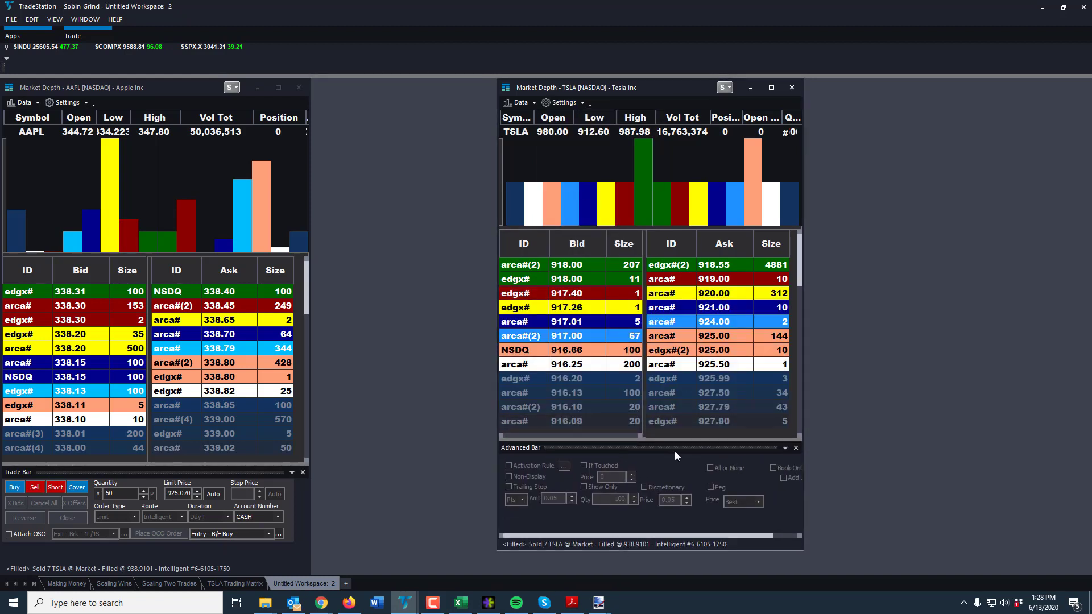
Turn off the TSLA window's Summary Pane, keeping the Detail Pane visible.
left_click(562, 102)
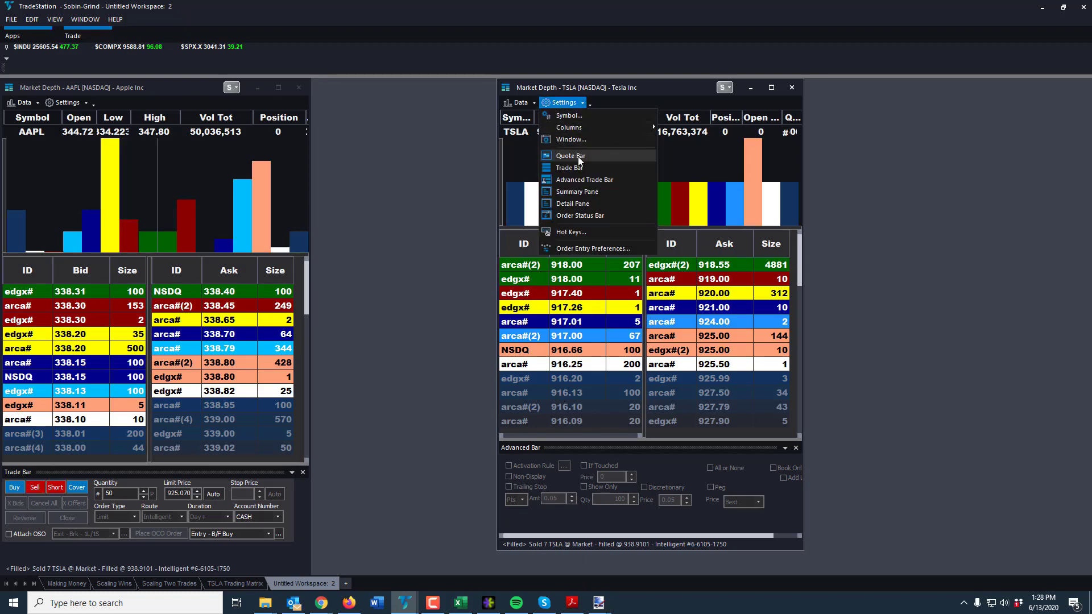
left_click(586, 193)
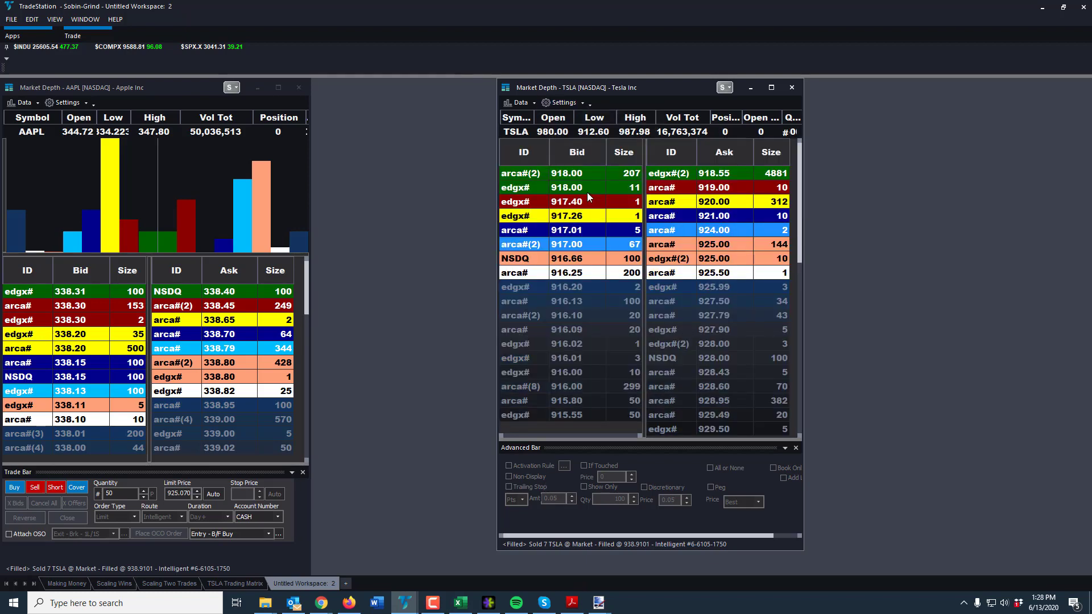
left_click(560, 102)
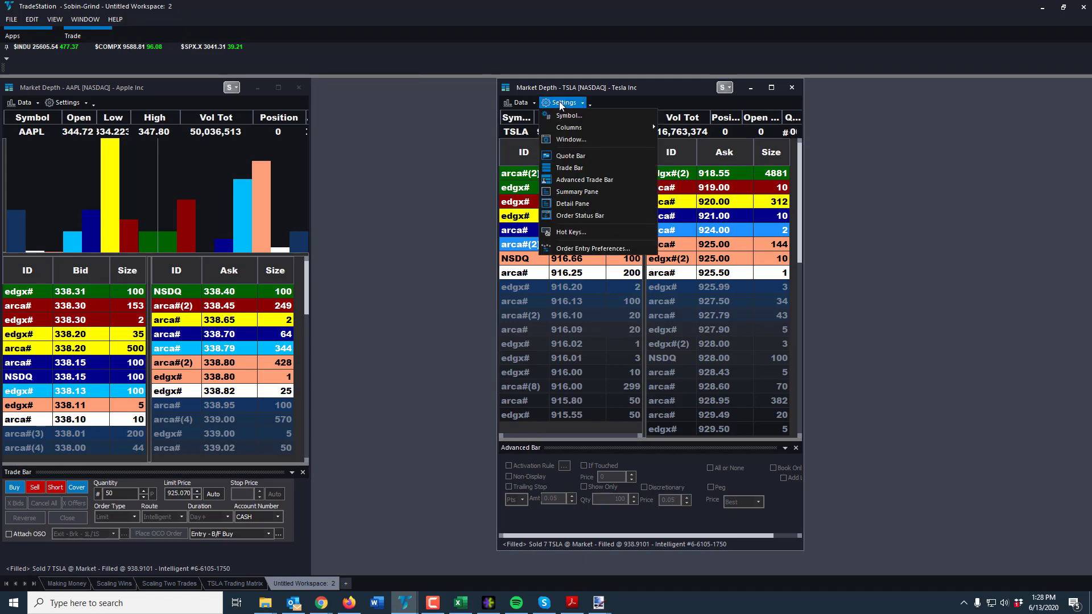
left_click(577, 193)
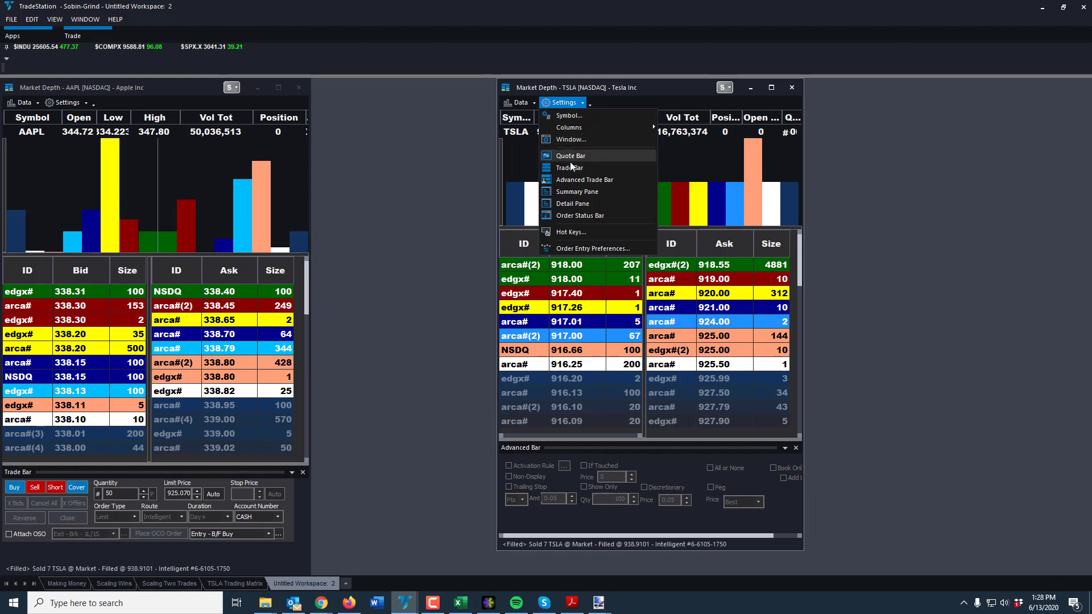
left_click(579, 203)
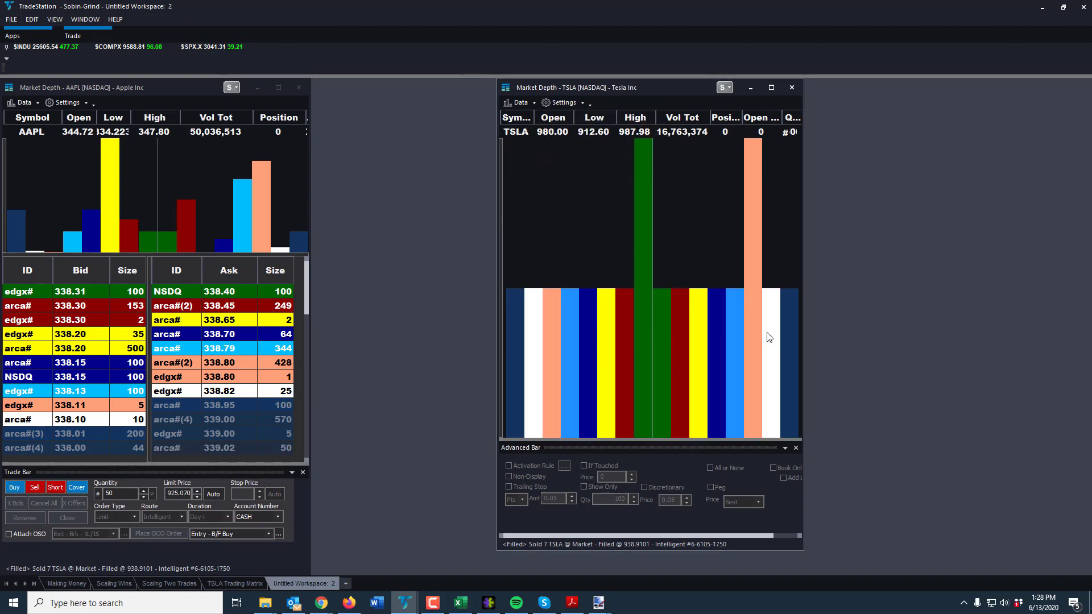
left_click(563, 103)
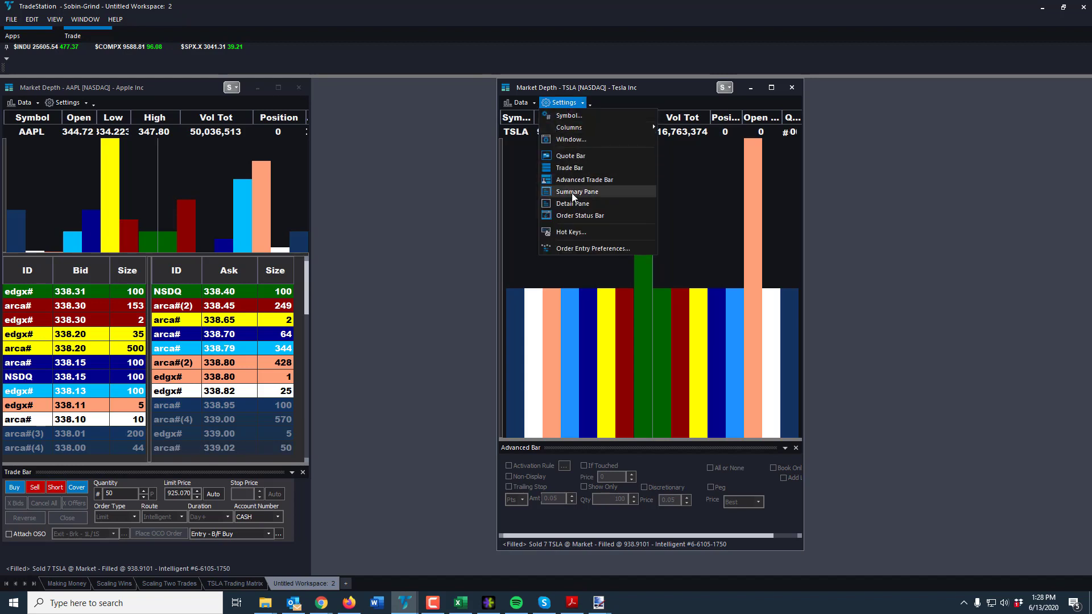
left_click(575, 192)
left_click(551, 104)
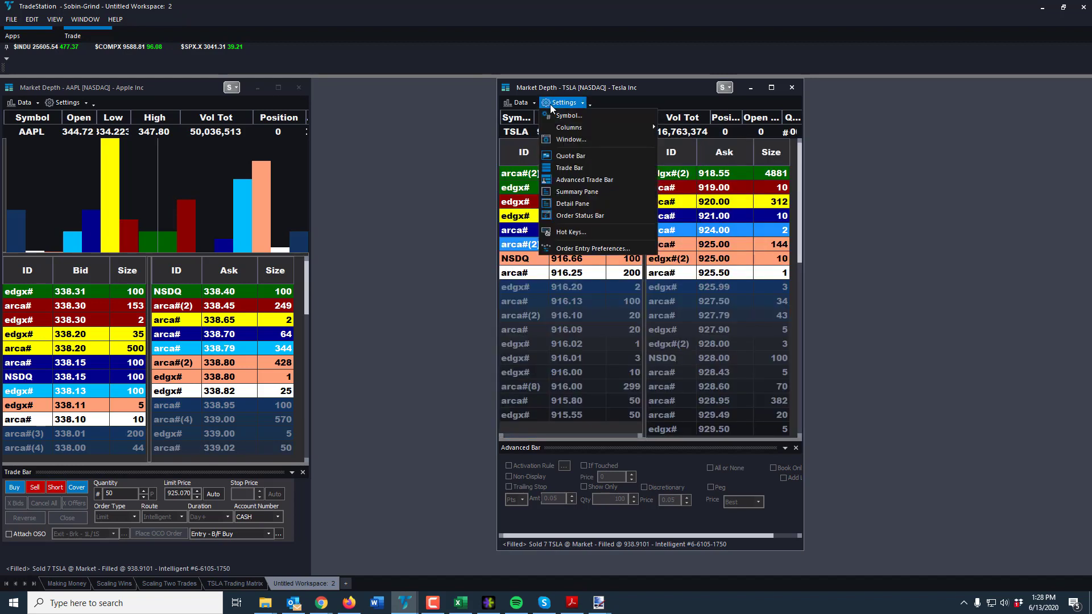
left_click(588, 210)
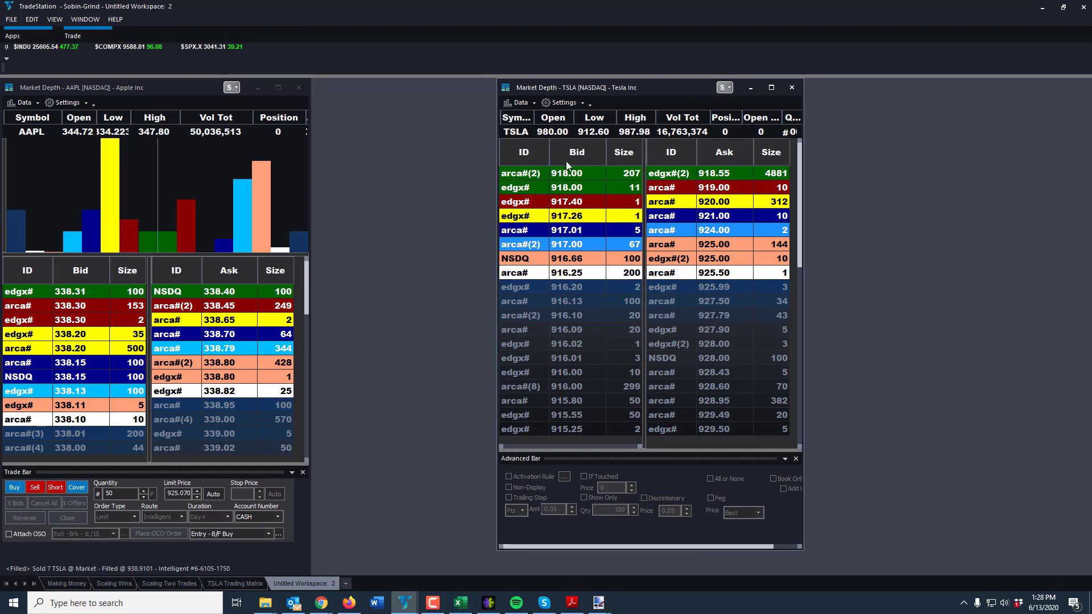
left_click(558, 104)
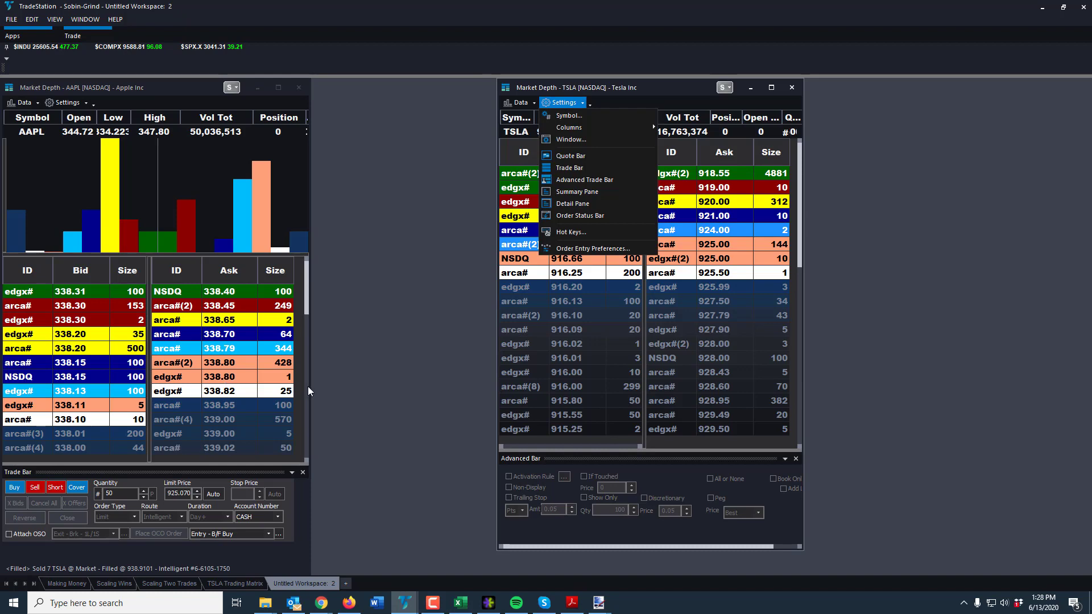
left_click(585, 248)
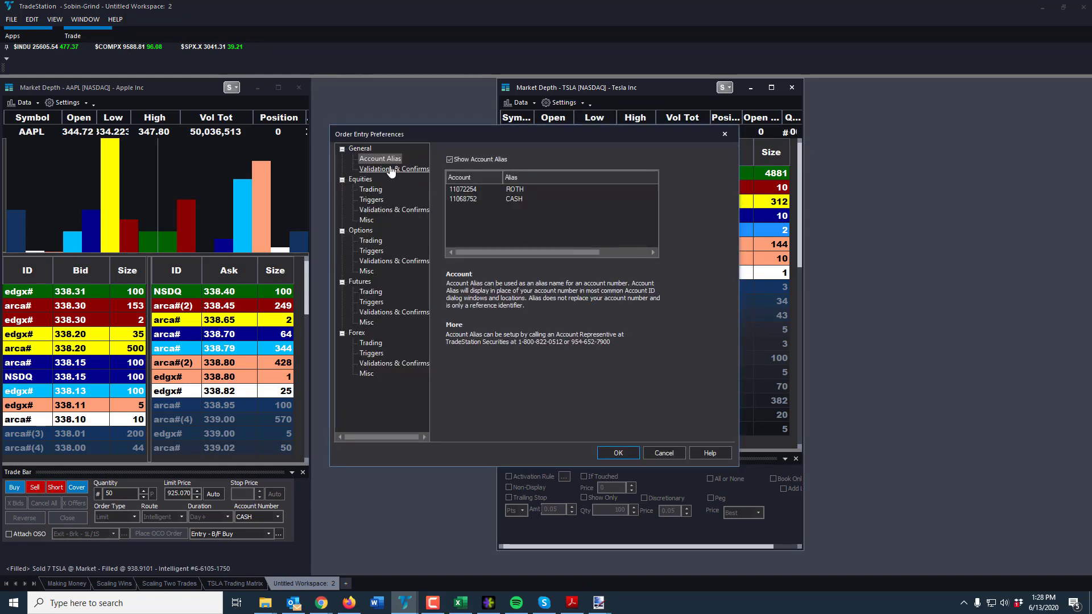
left_click(663, 453)
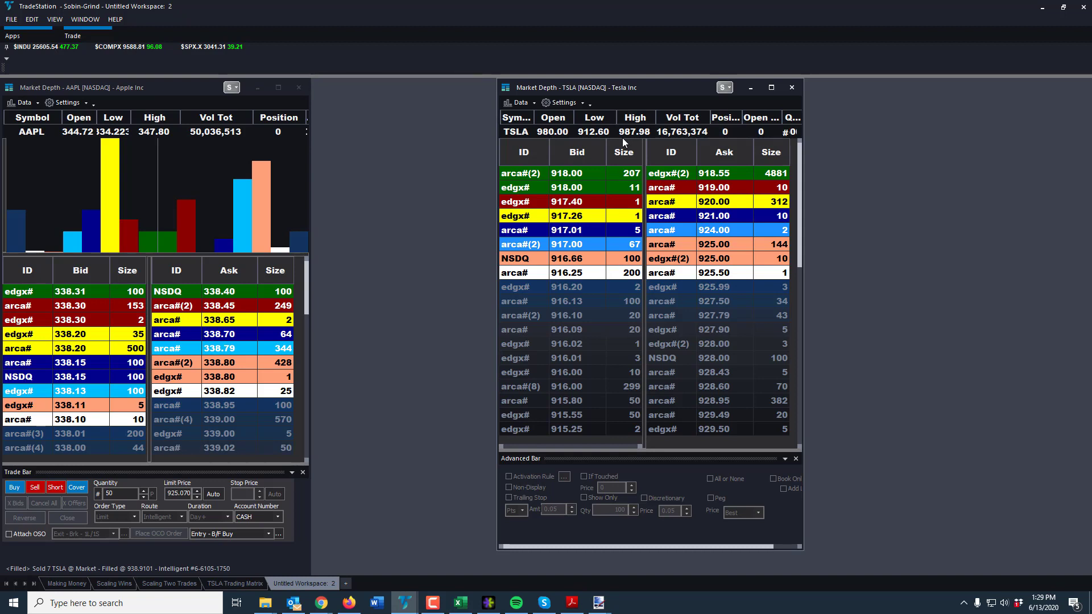
Launch a default TSLA Market Depth window, placing it centre and the customised one right.
left_click(17, 40)
left_click_drag(646, 83, 791, 89)
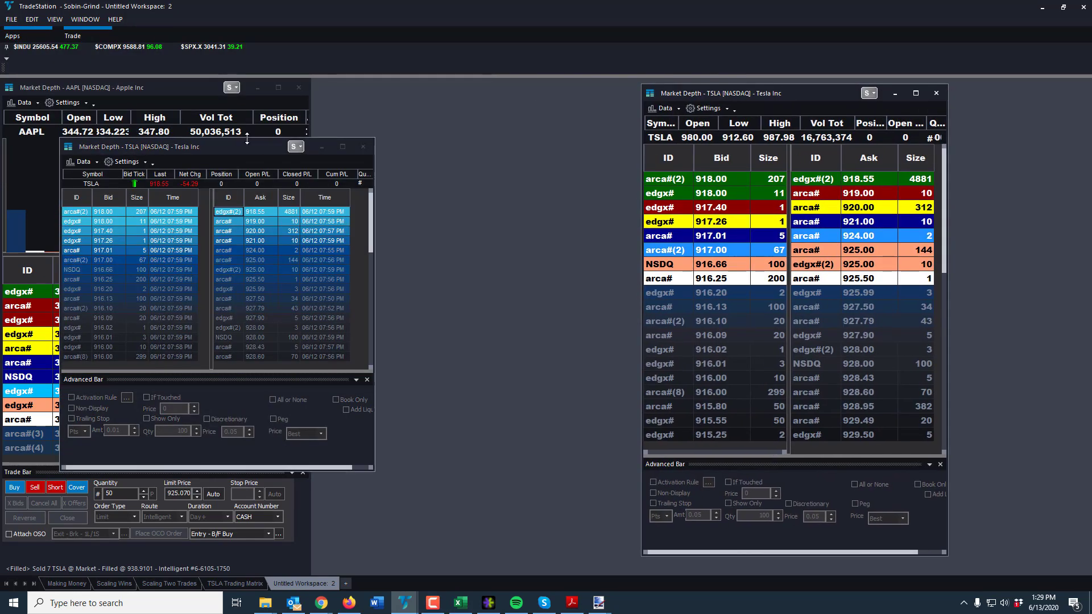
left_click_drag(246, 143, 512, 121)
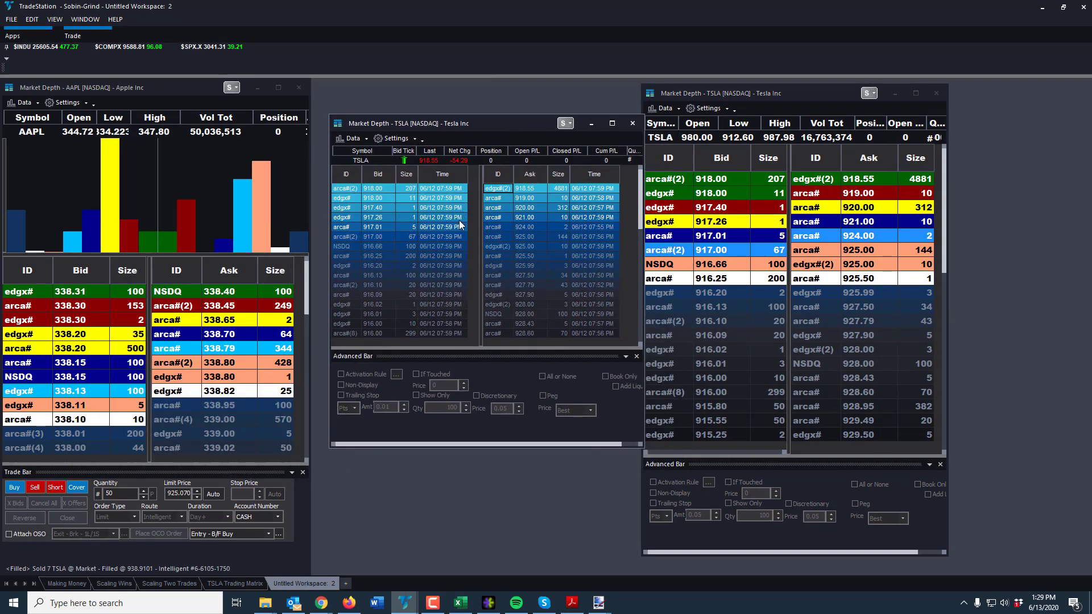